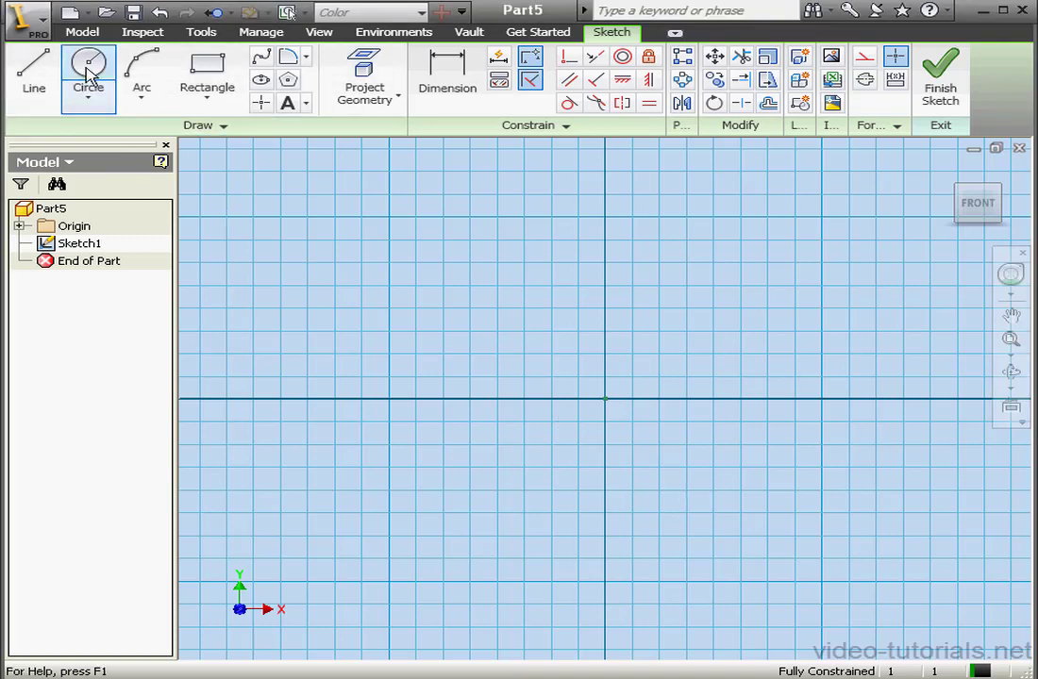
# - Draw a circle in the upper left of Sketch1
pyautogui.click(88, 65)
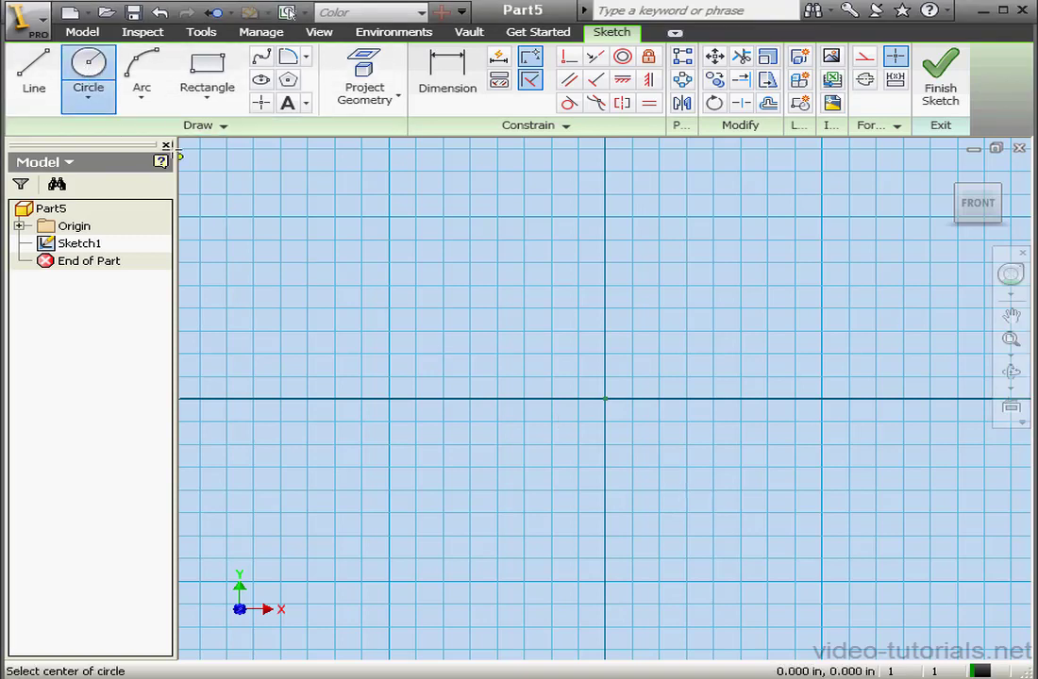
pyautogui.click(388, 218)
pyautogui.click(423, 242)
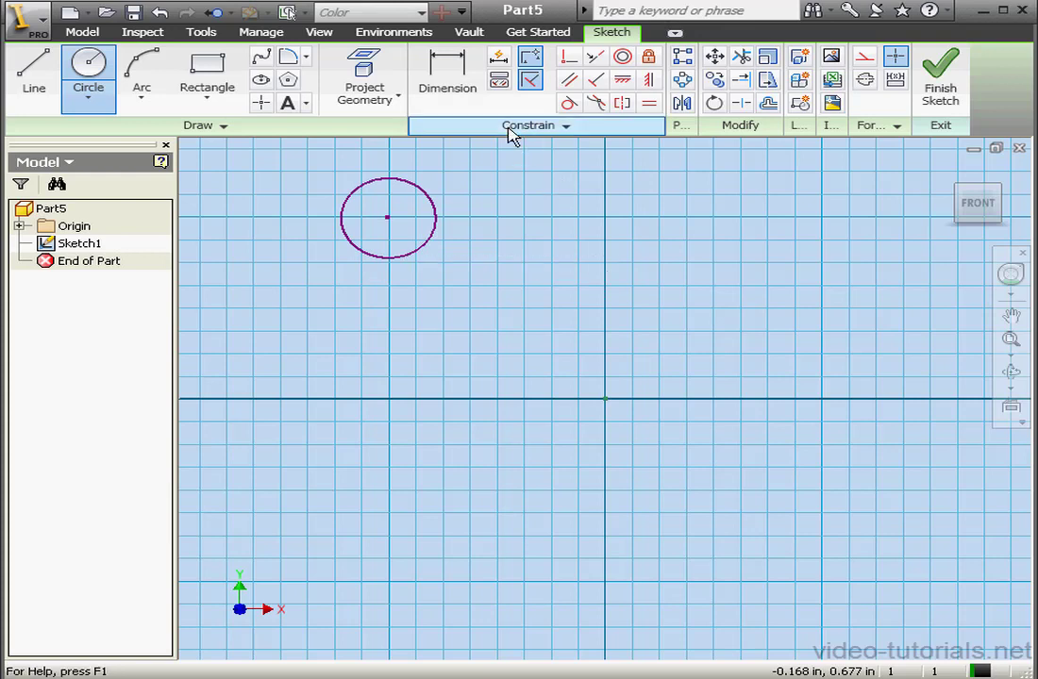
# - Dimension the circle's diameter to 0.500 in
pyautogui.click(453, 73)
pyautogui.click(436, 213)
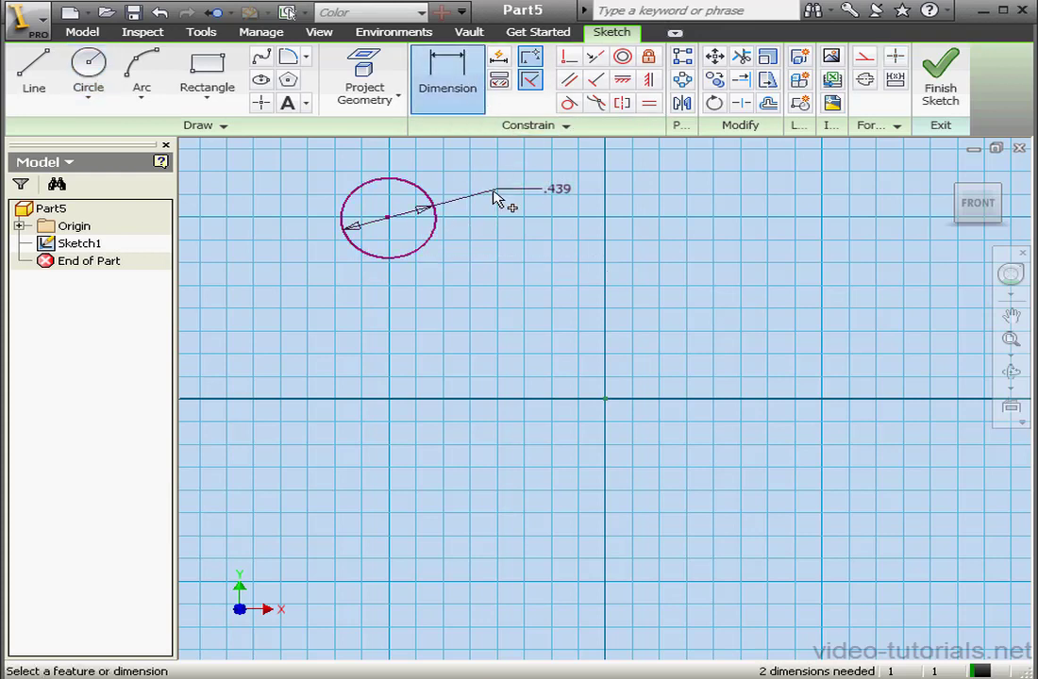
pyautogui.click(557, 189)
pyautogui.click(394, 243)
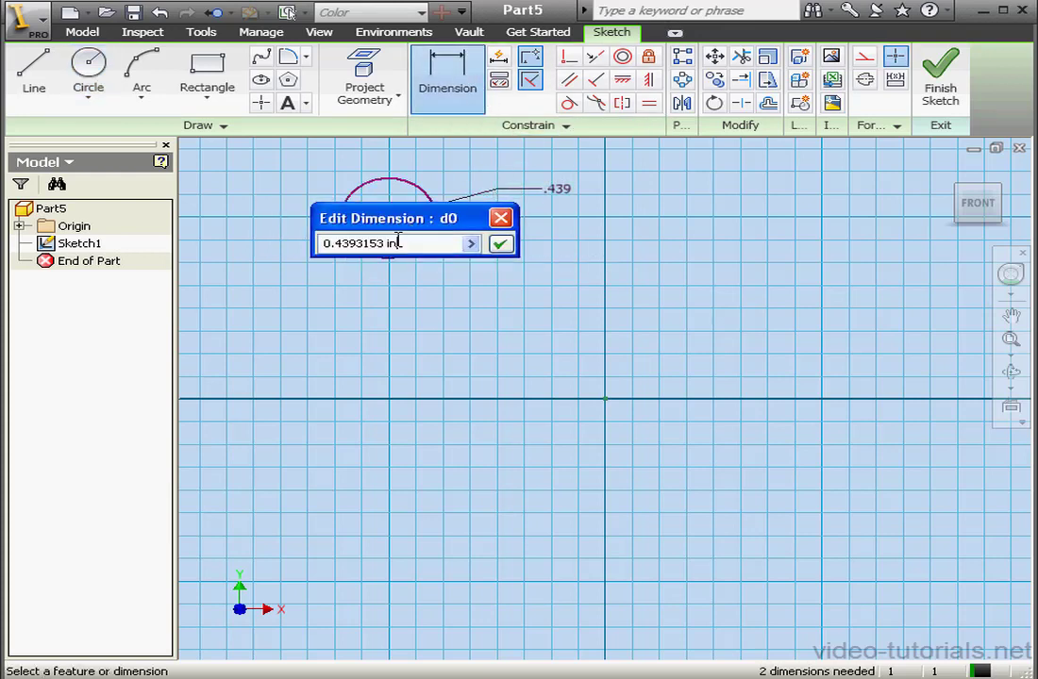
pyautogui.moveTo(394, 244); pyautogui.dragTo(336, 243)
pyautogui.write('5')
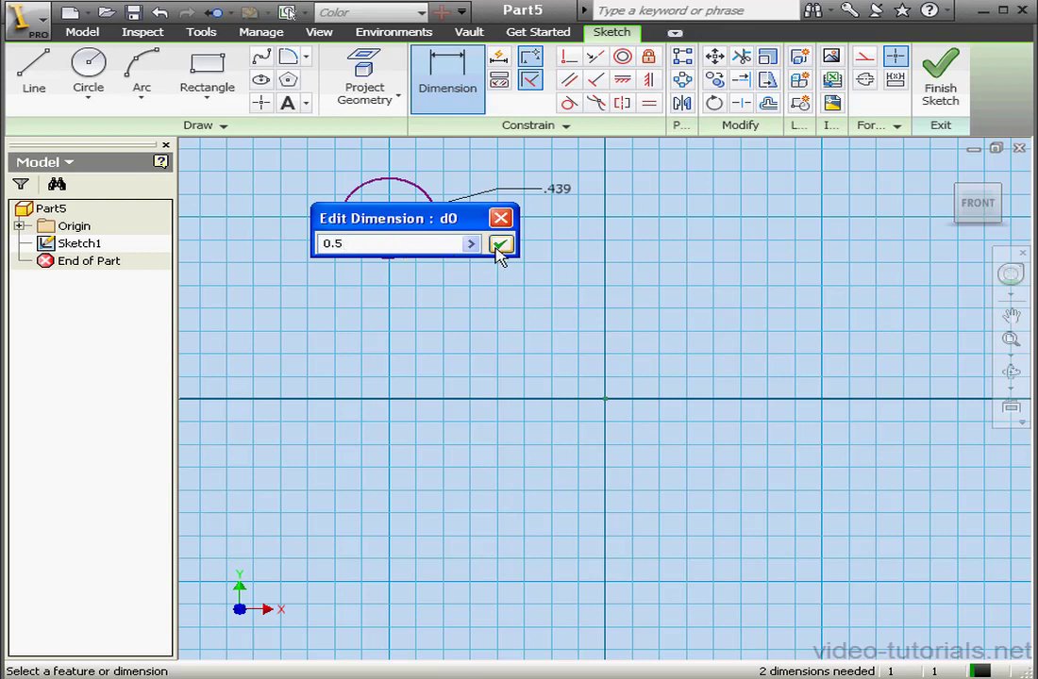
pyautogui.click(499, 245)
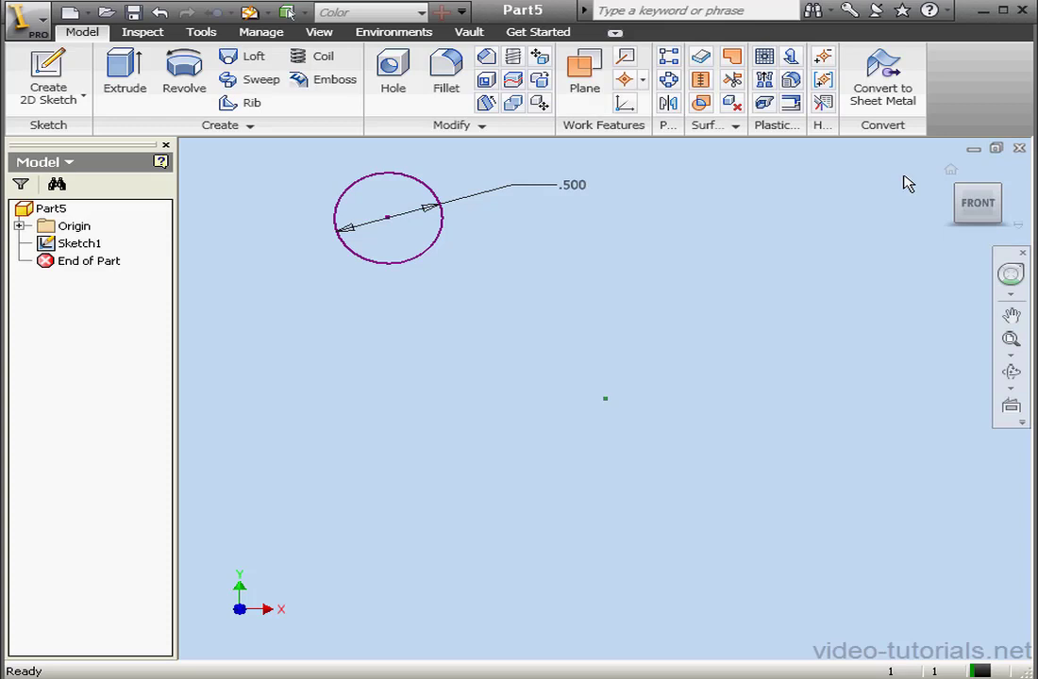
# - Return to the Home view and turn on visibility of the origin XY Plane
pyautogui.click(950, 168)
pyautogui.scroll(-5, 585, 290)
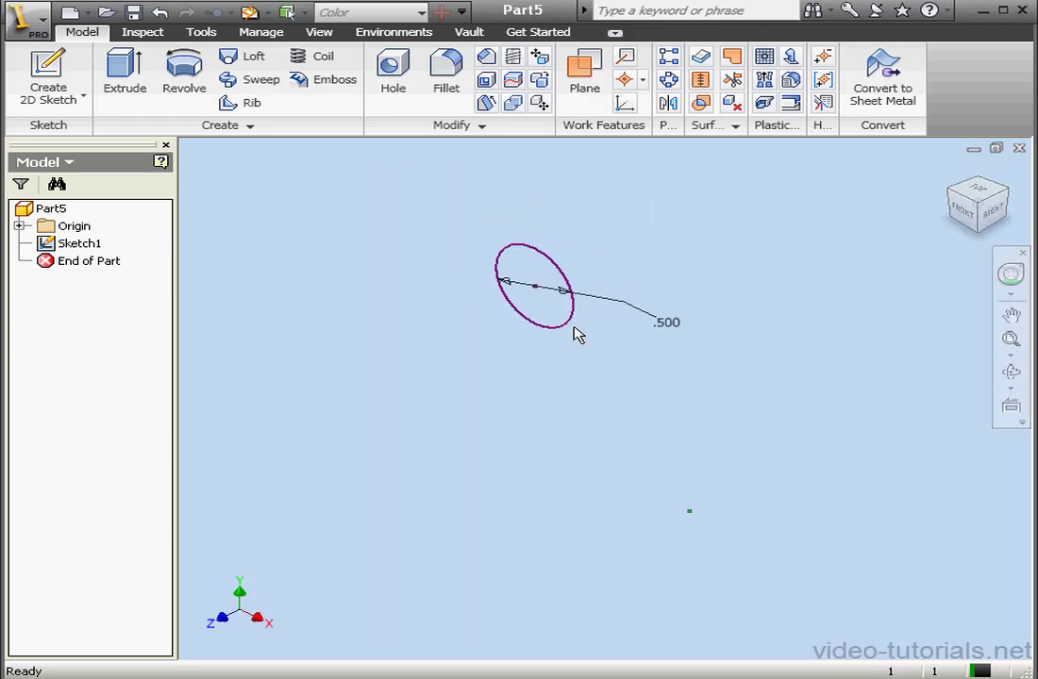
pyautogui.moveTo(560, 366); pyautogui.dragTo(550, 304, button='middle')
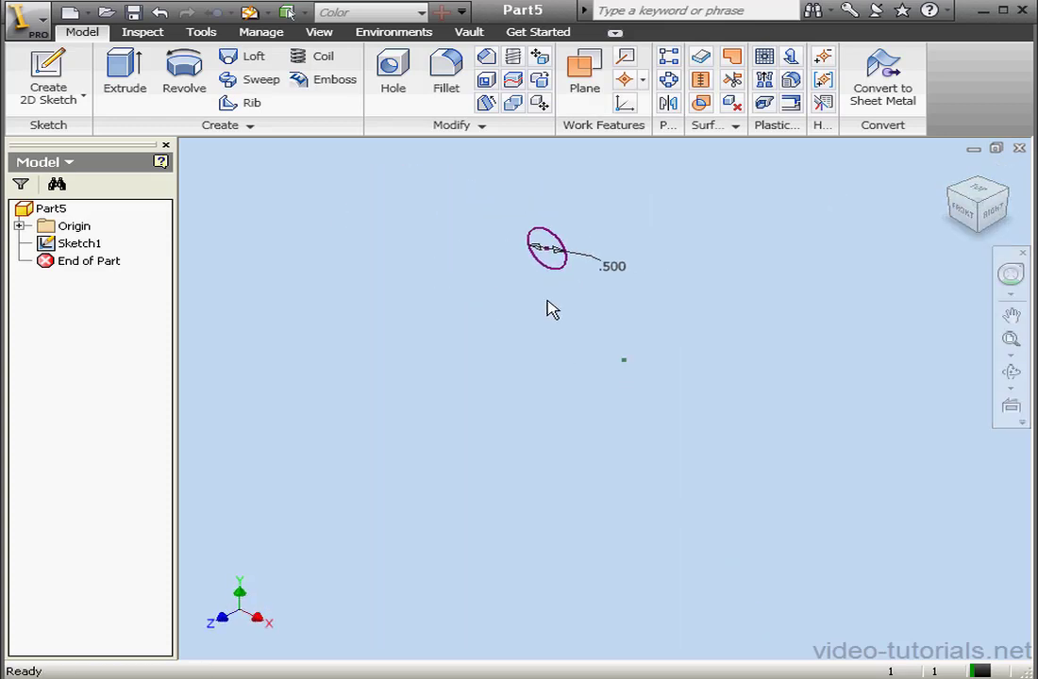
pyautogui.click(19, 226)
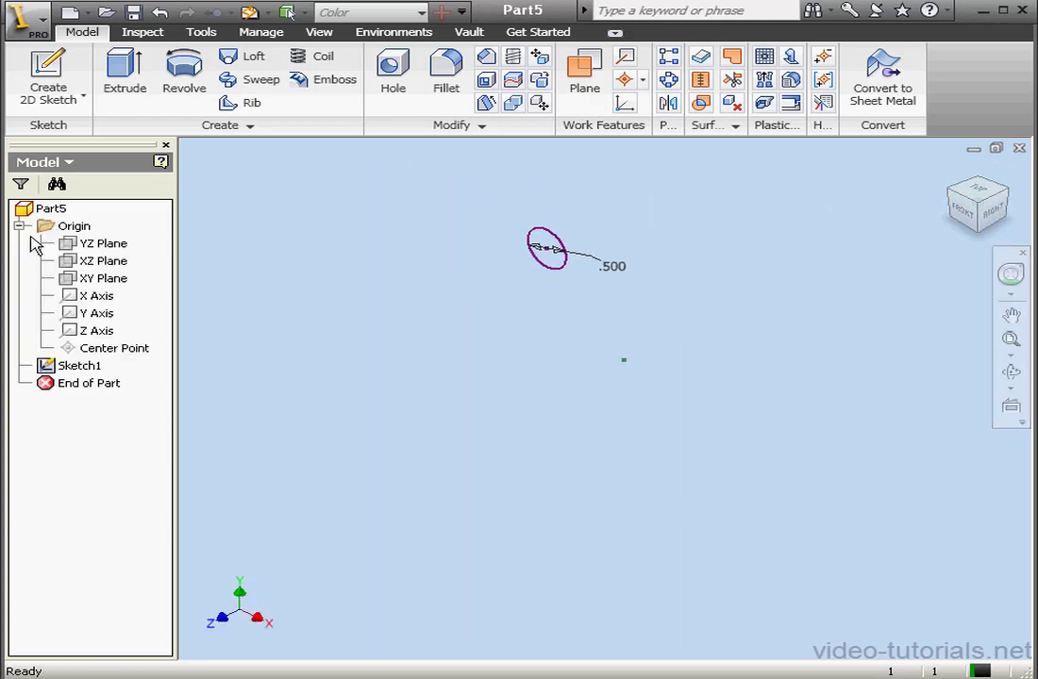
pyautogui.rightClick(106, 279)
pyautogui.click(148, 420)
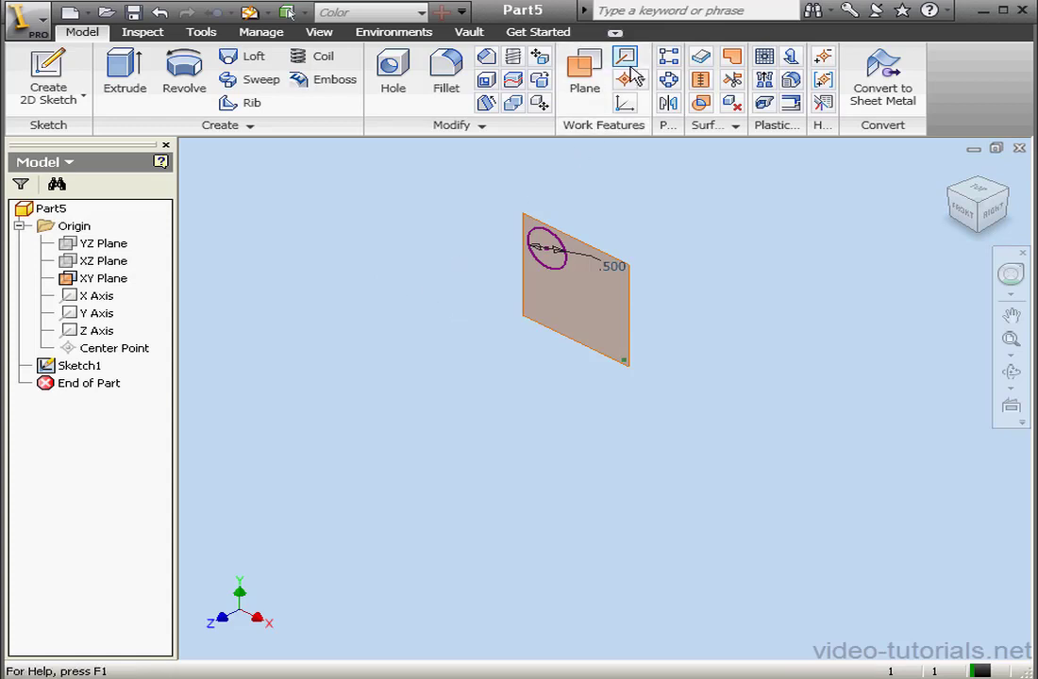
# - Create Work Axis1 where the XY and YZ origin planes intersect
pyautogui.click(628, 61)
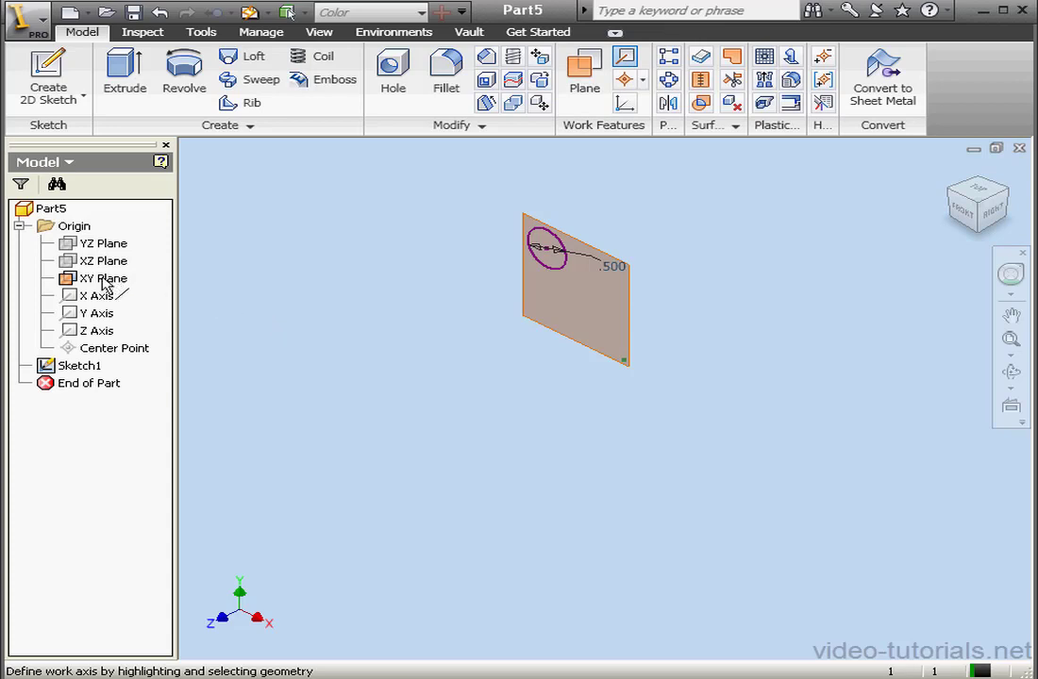
pyautogui.click(104, 281)
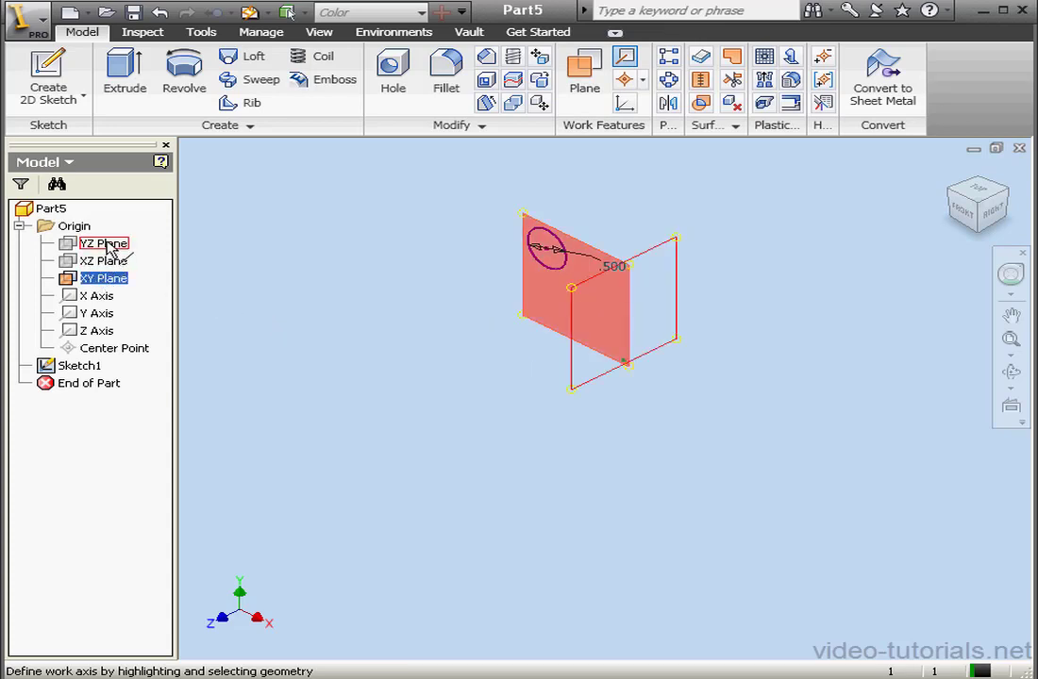
pyautogui.click(110, 247)
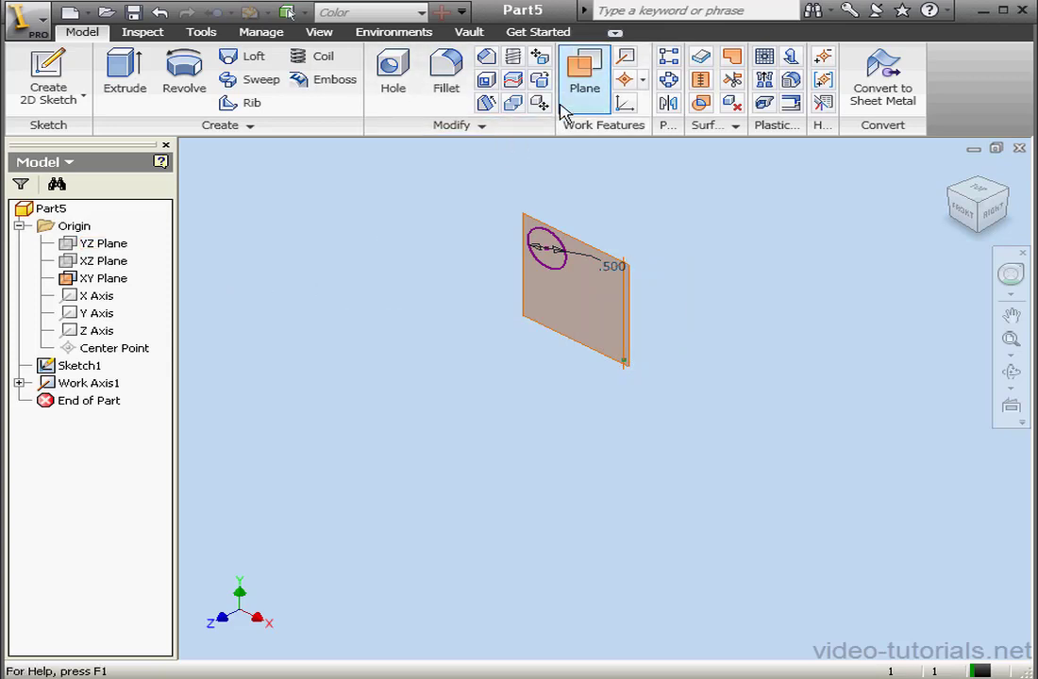
# - Create Work Plane1 hinged on Work Axis1 at 120° to the XY Plane
pyautogui.click(594, 66)
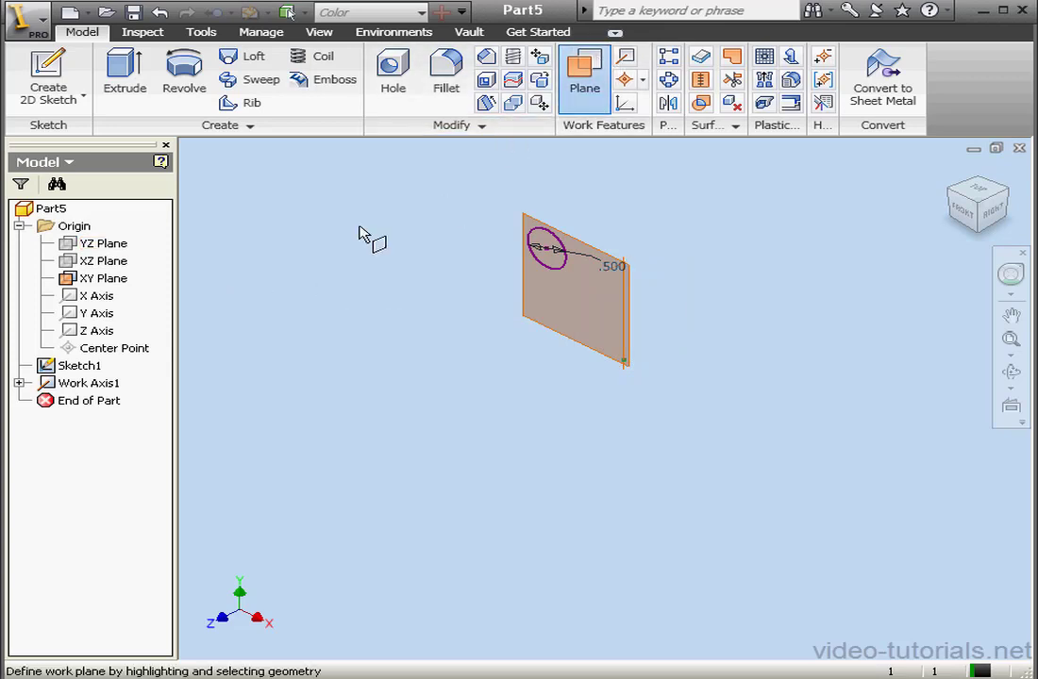
pyautogui.click(627, 325)
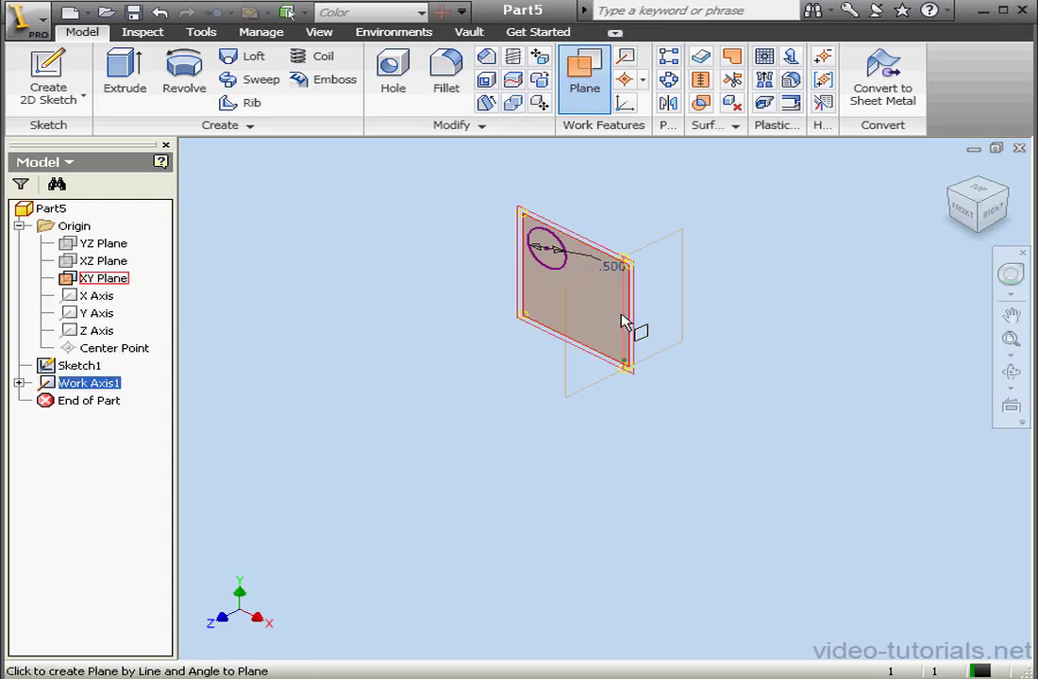
pyautogui.click(586, 255)
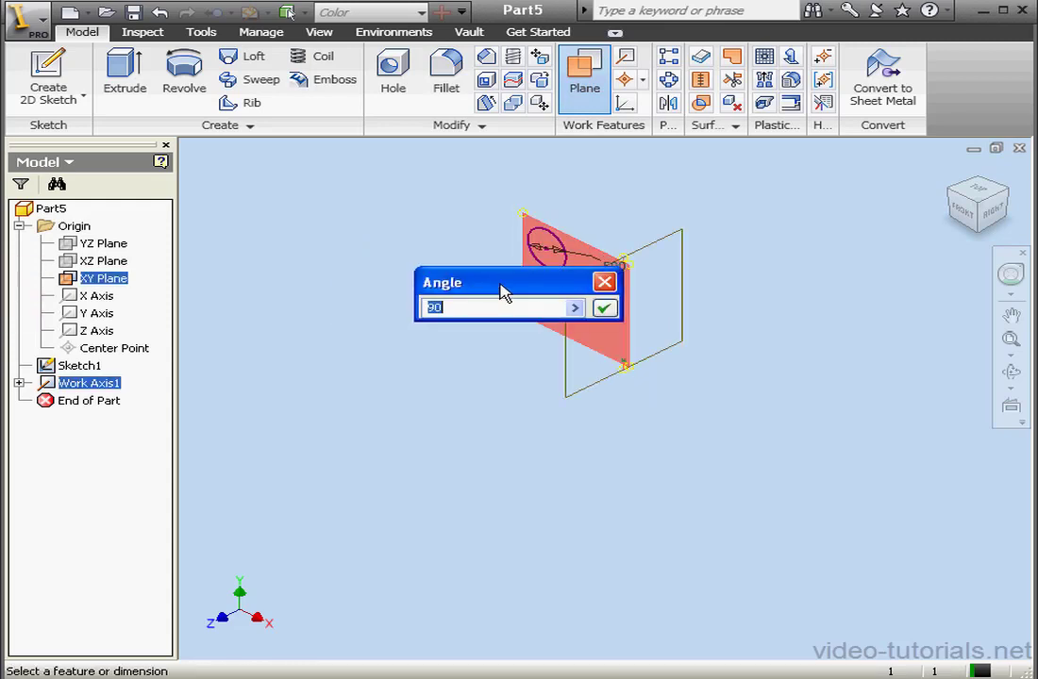
pyautogui.write('12')
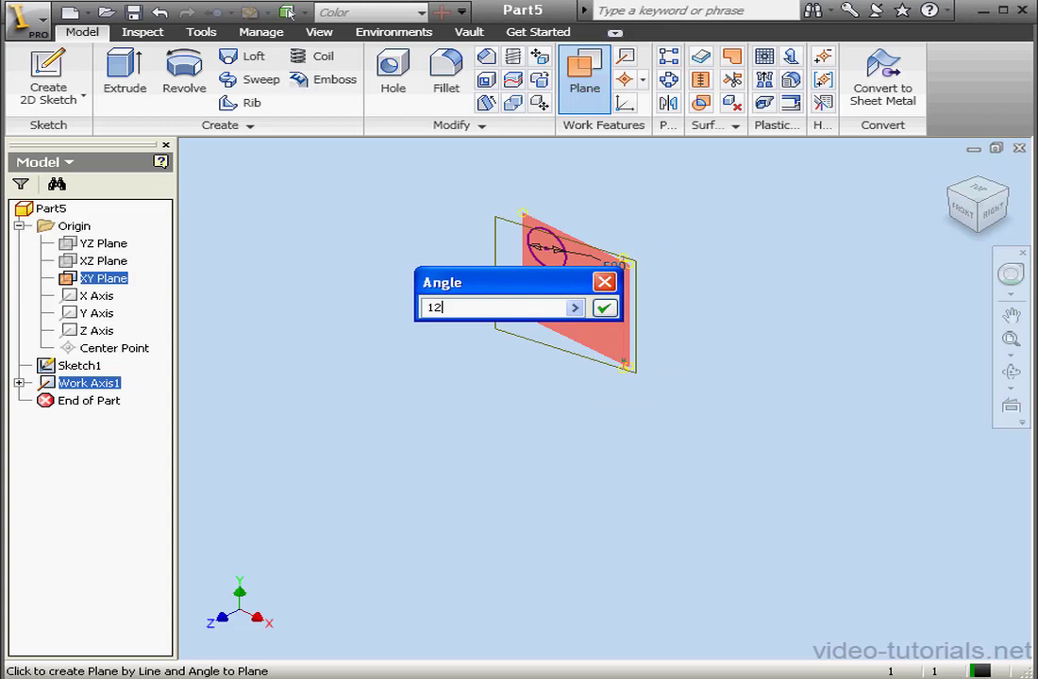
pyautogui.write('0')
pyautogui.click(603, 308)
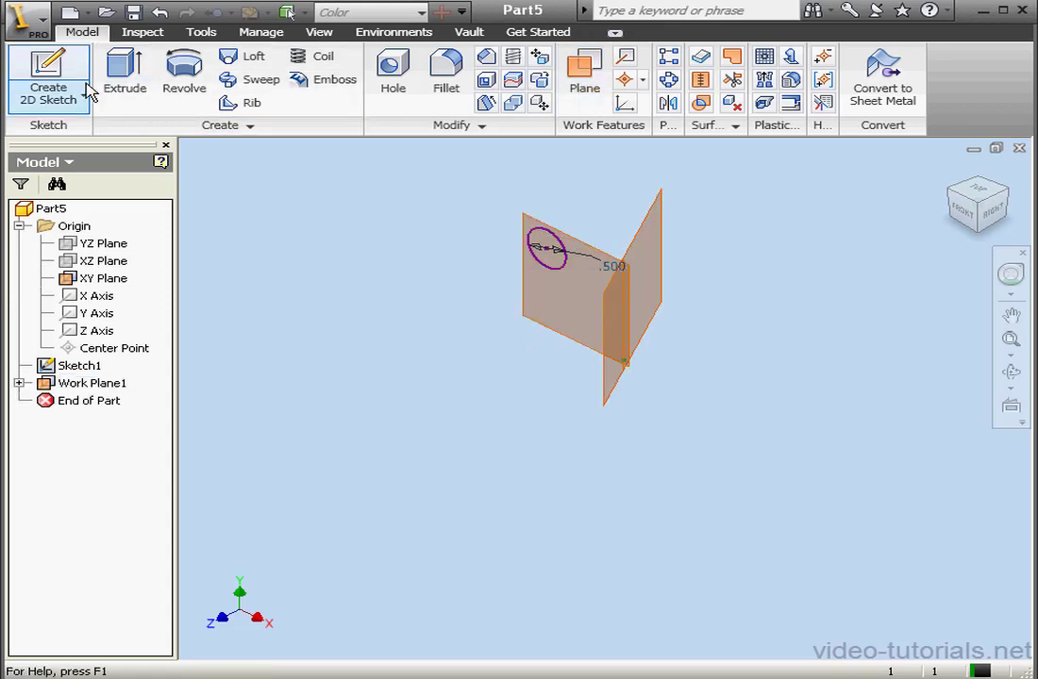
# - Start Sketch2 on Work Plane1 and view it face-on
pyautogui.click(47, 75)
pyautogui.click(614, 409)
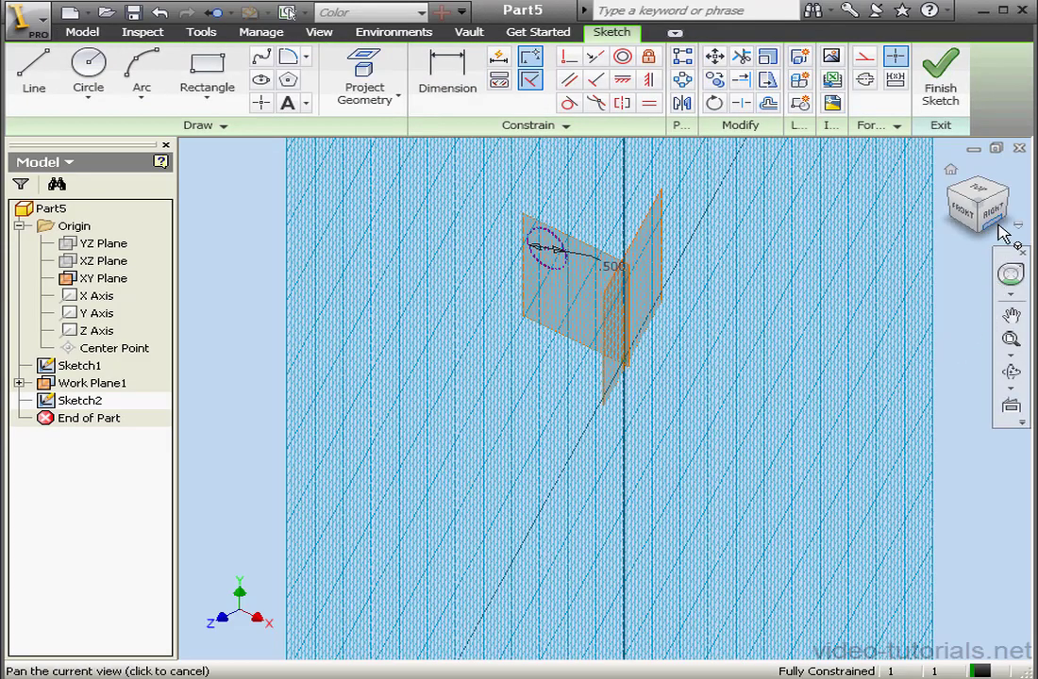
pyautogui.click(1012, 409)
pyautogui.click(608, 387)
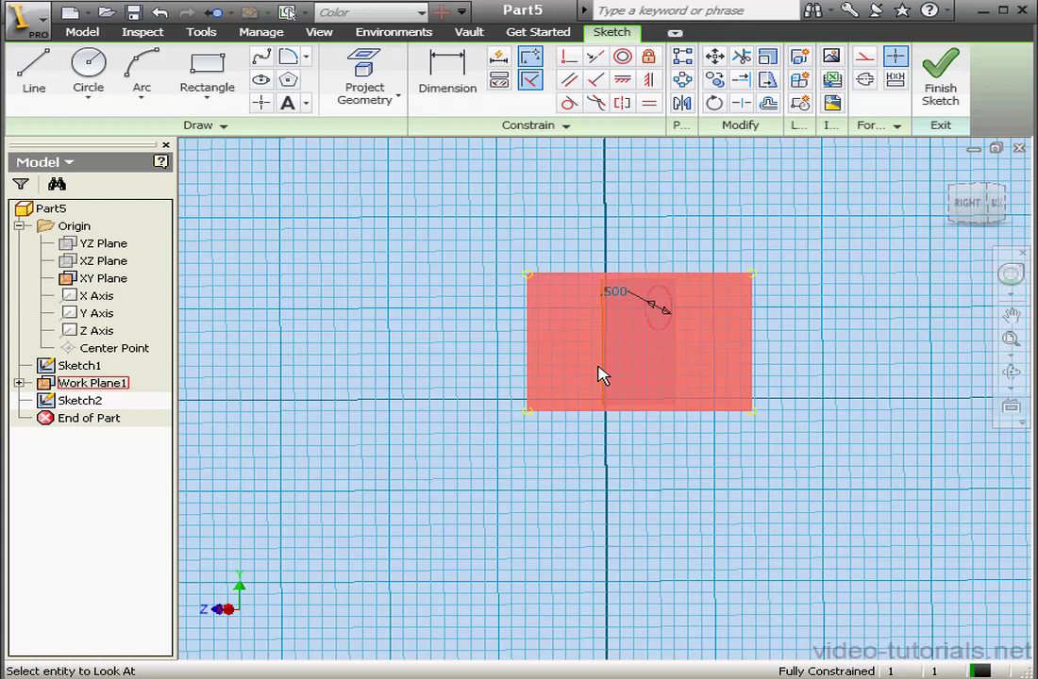
# - Draw a circle left of the planes and dimension its diameter to 1.000
pyautogui.click(95, 72)
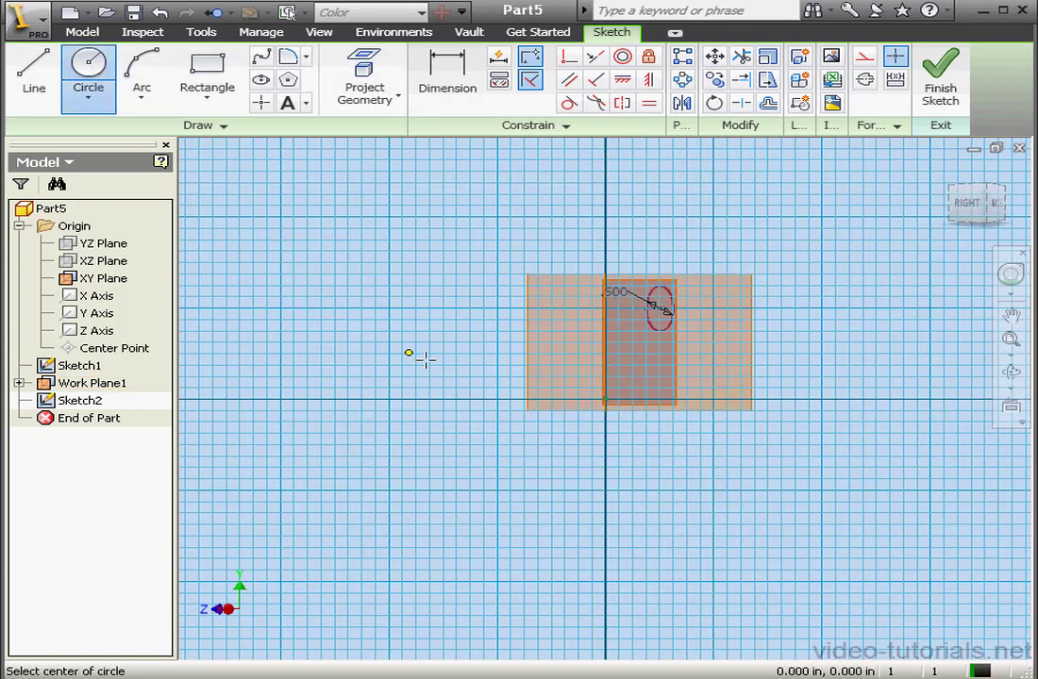
pyautogui.click(396, 364)
pyautogui.click(439, 370)
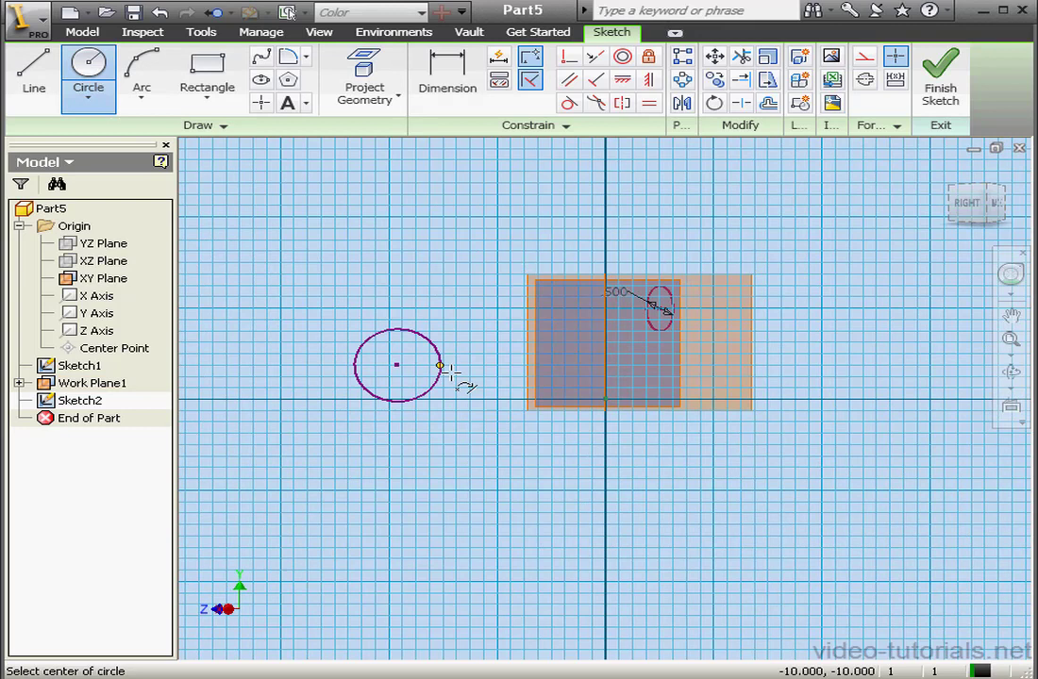
pyautogui.click(446, 83)
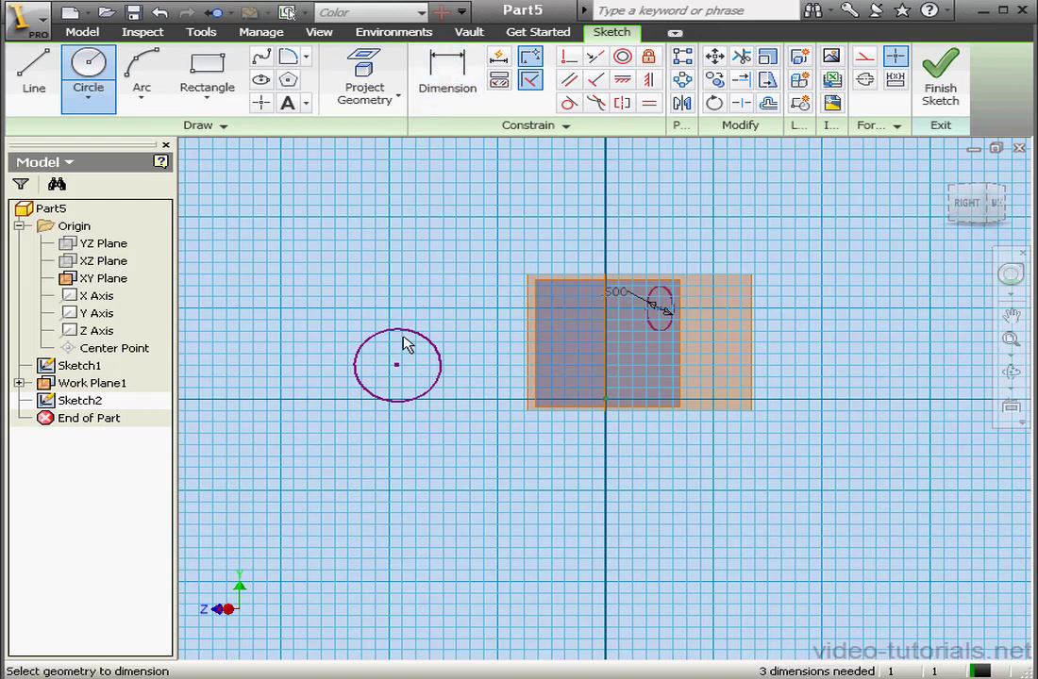
pyautogui.click(405, 340)
pyautogui.click(461, 256)
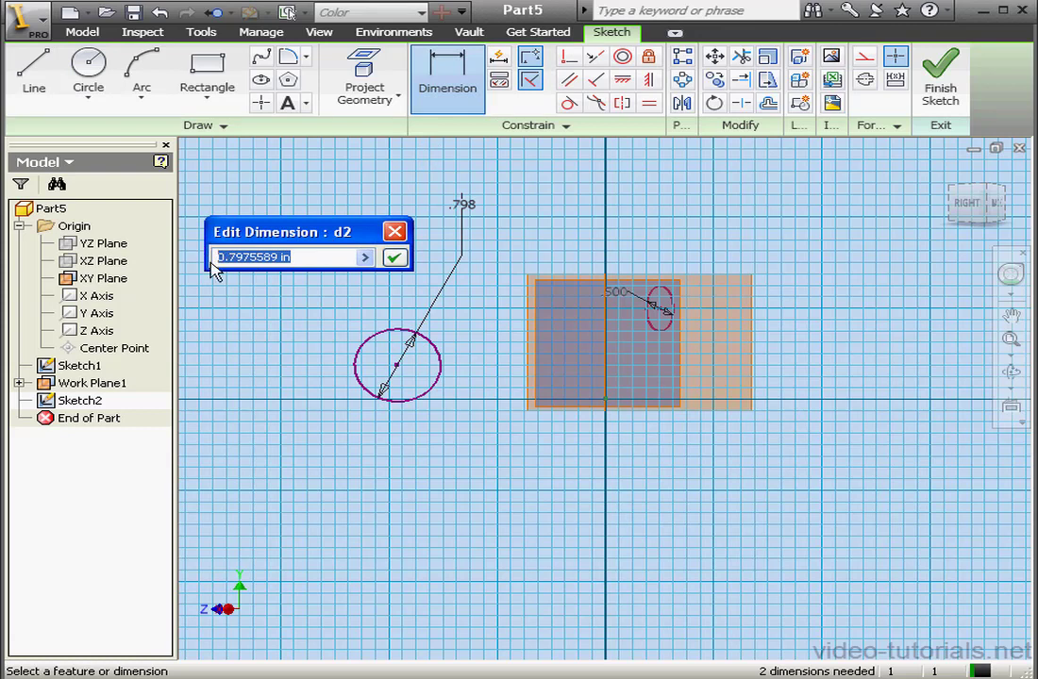
pyautogui.write('1')
pyautogui.click(394, 258)
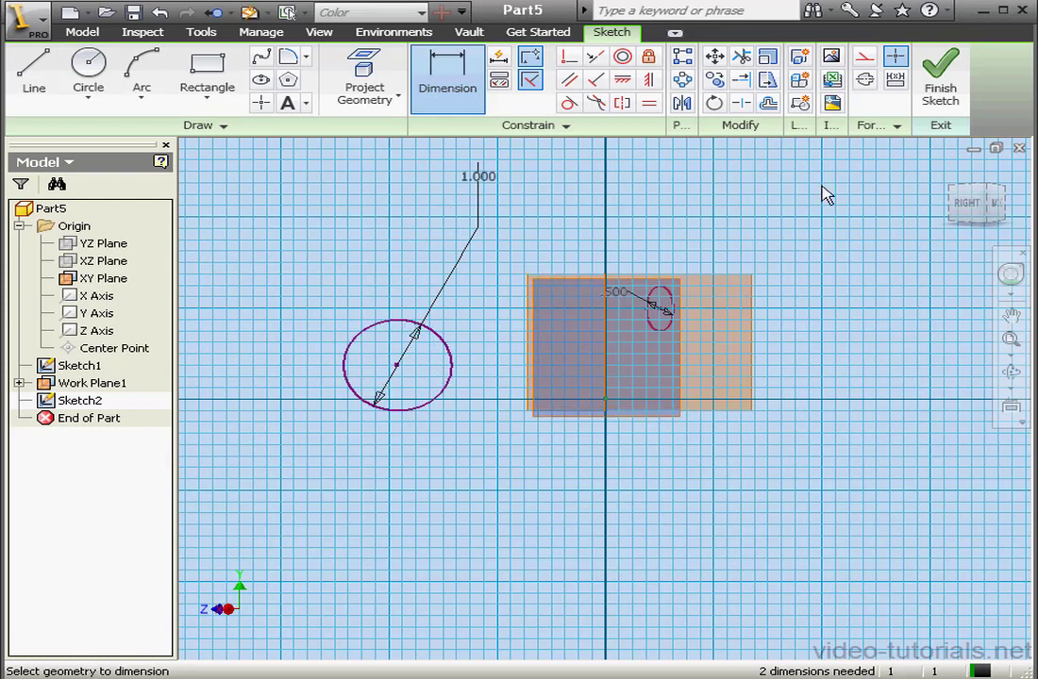
# - Finish Sketch2 and create Work Plane2 on Work Plane1's edge at 240° to the XY Plane
pyautogui.click(937, 89)
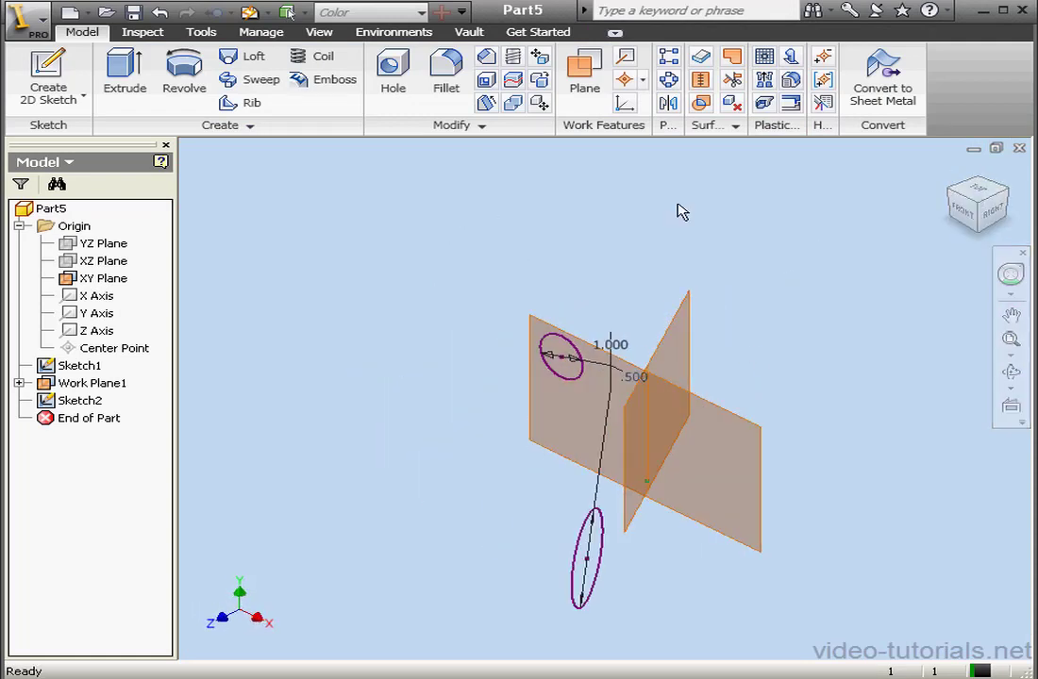
pyautogui.click(584, 75)
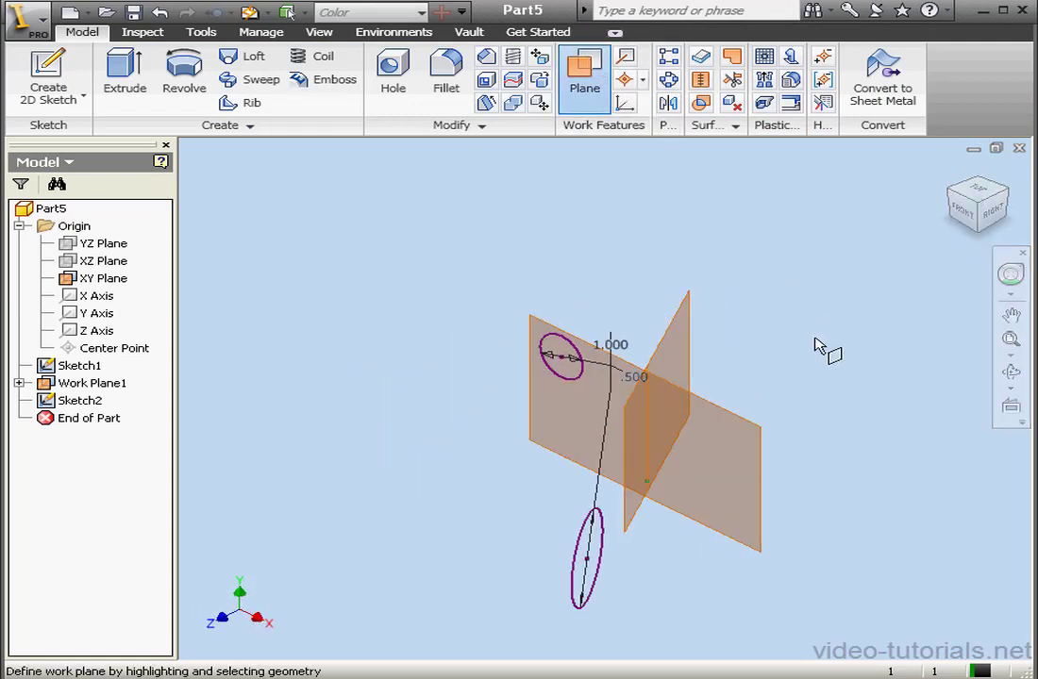
pyautogui.click(685, 430)
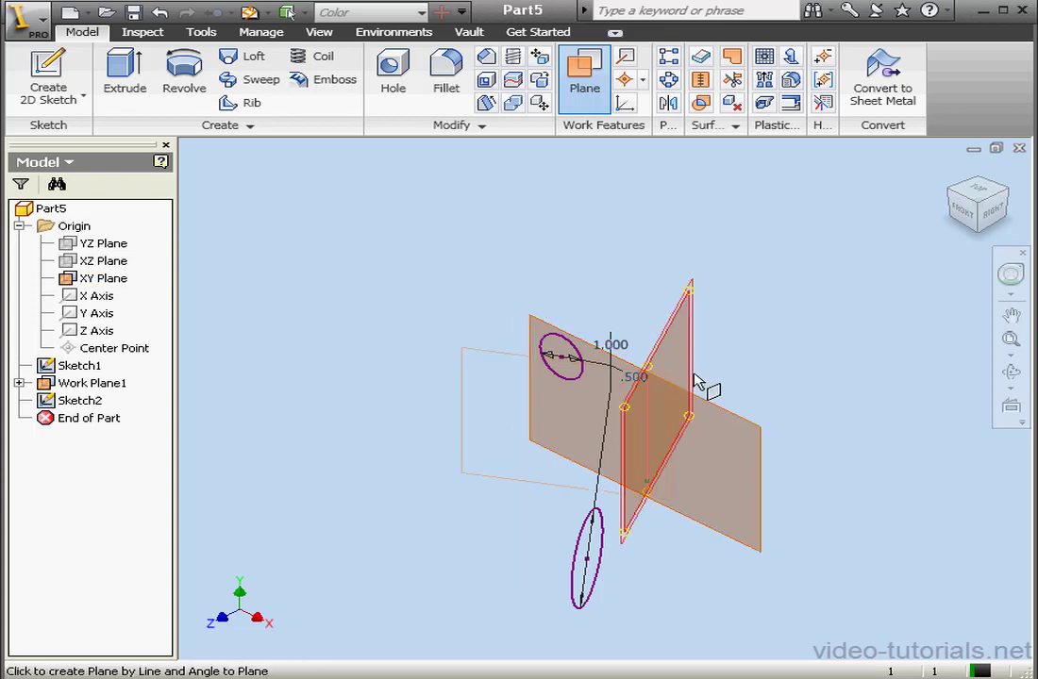
pyautogui.click(627, 365)
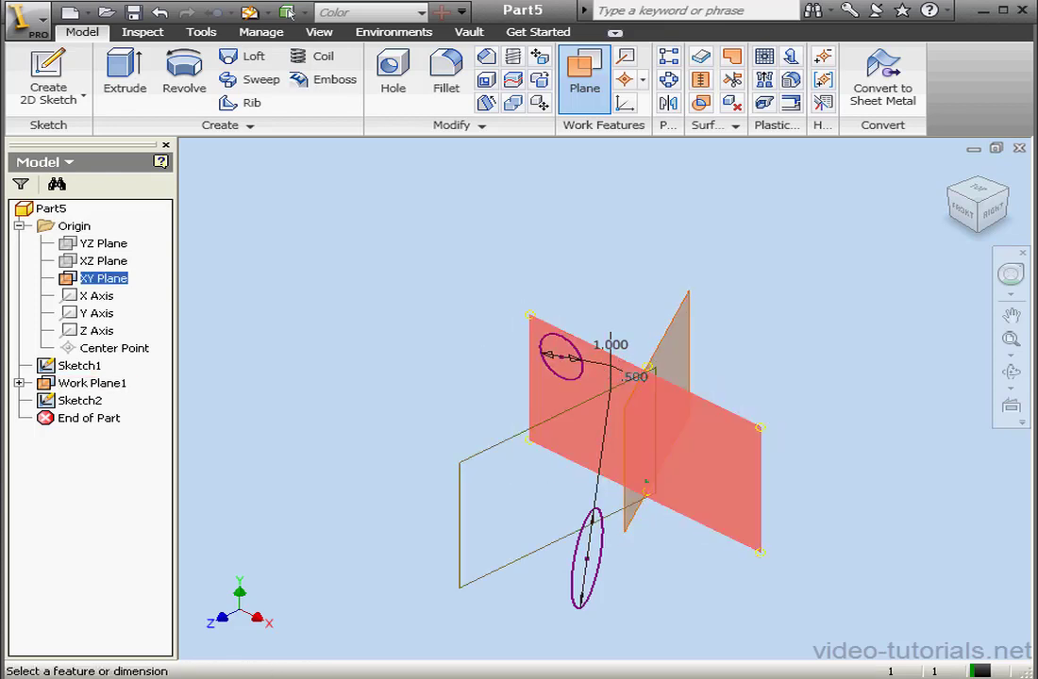
pyautogui.write('2')
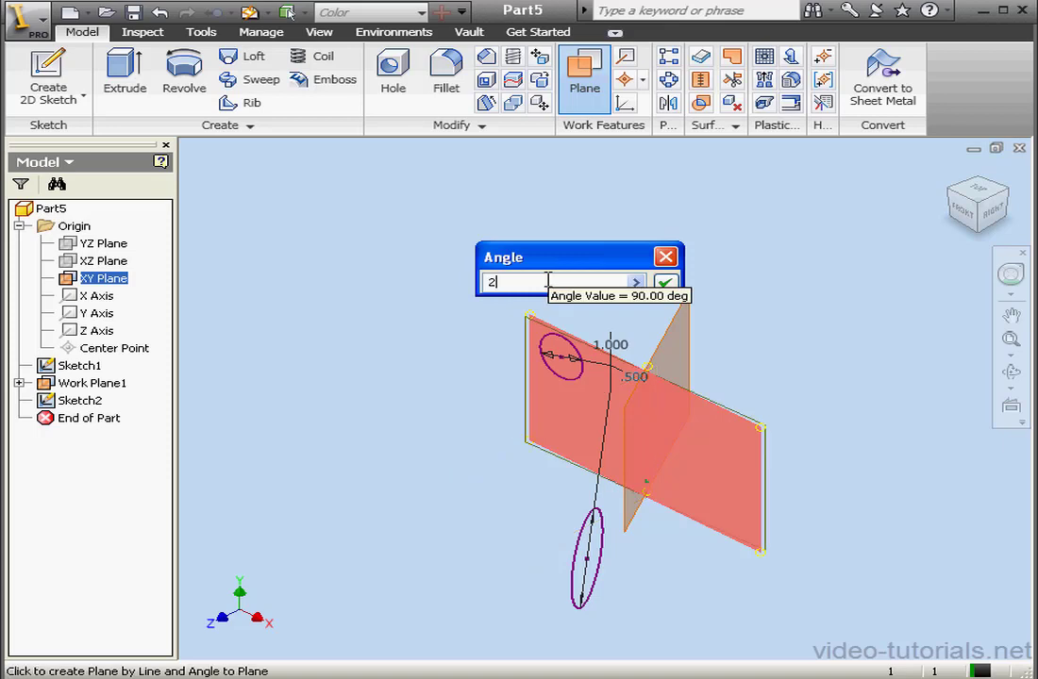
pyautogui.write('40')
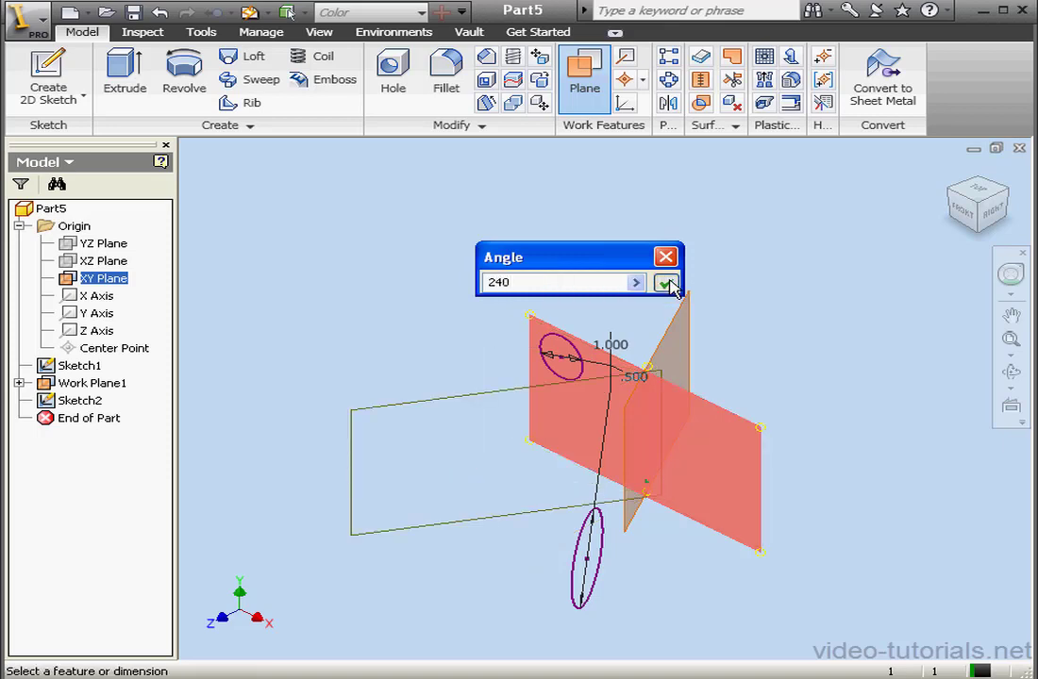
pyautogui.click(666, 283)
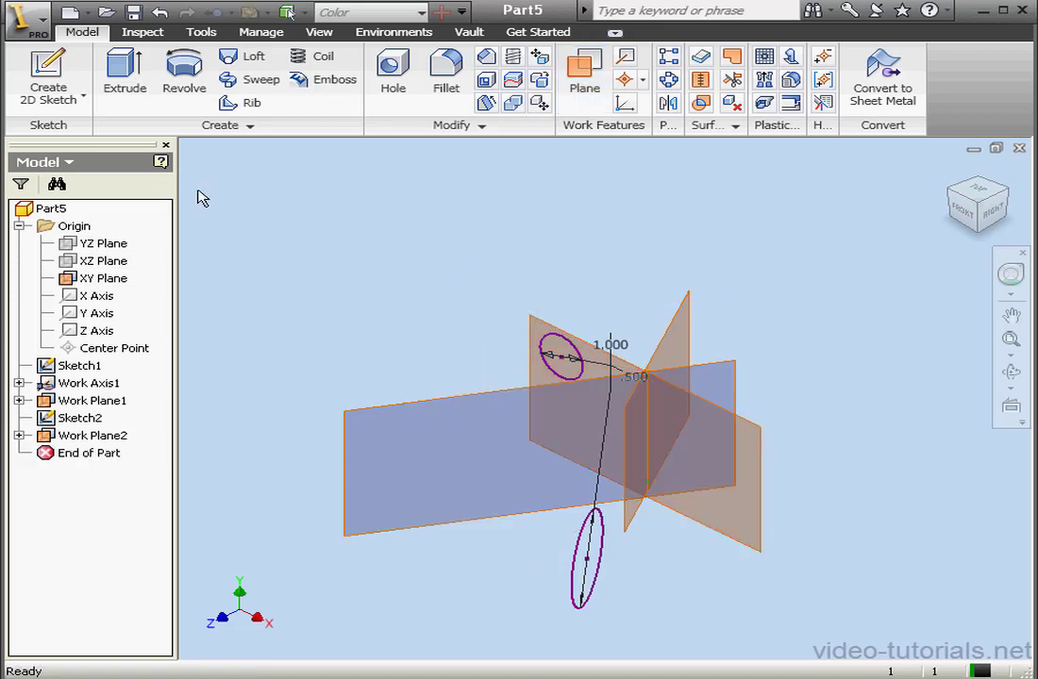
# - Sketch an ellipse on Work Plane2 right of the planes, then select Work Plane2
pyautogui.click(48, 76)
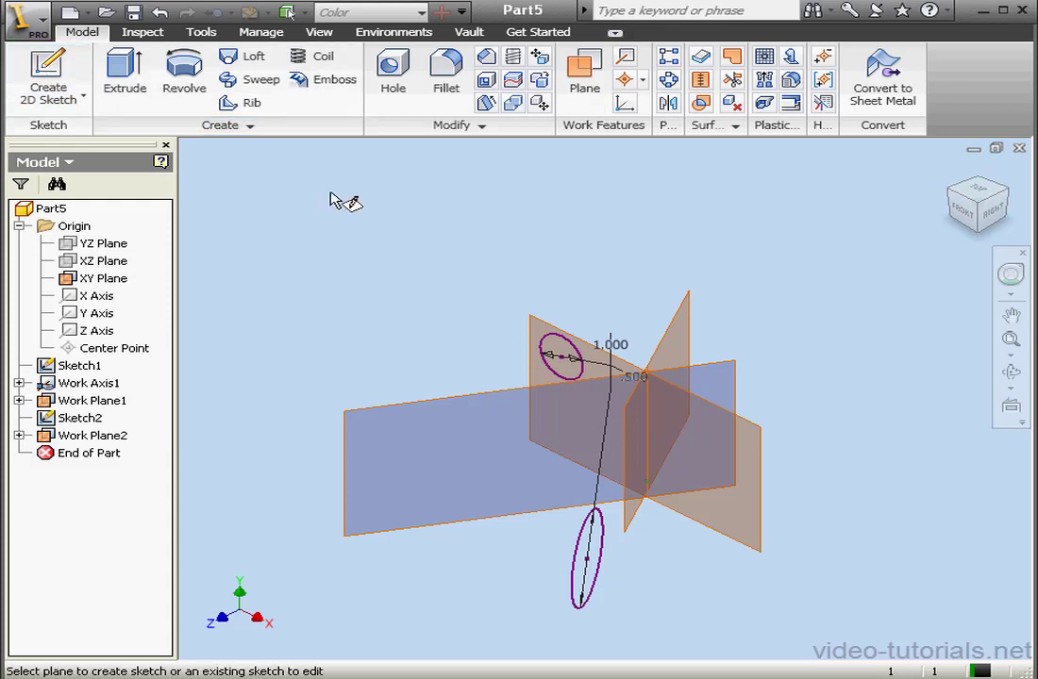
pyautogui.click(736, 388)
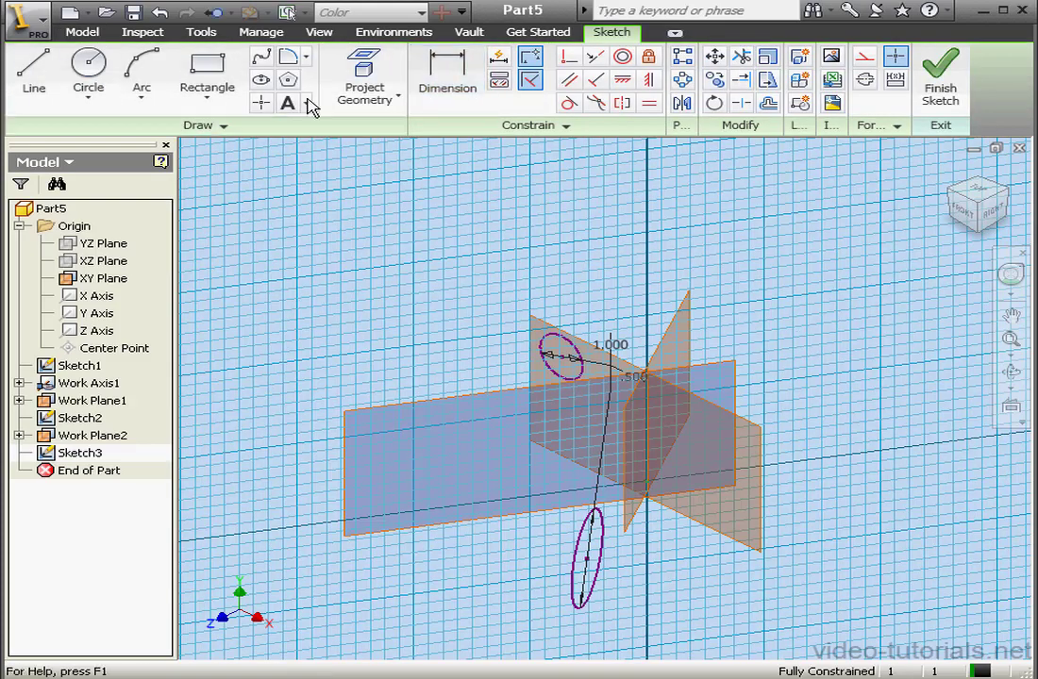
pyautogui.click(262, 80)
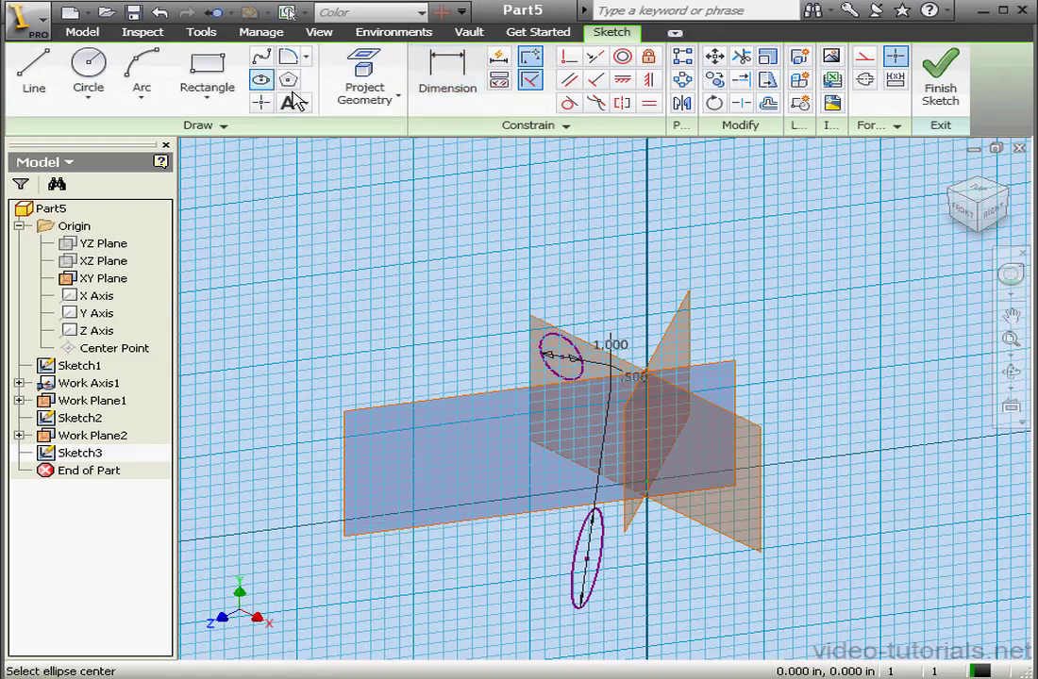
pyautogui.click(845, 370)
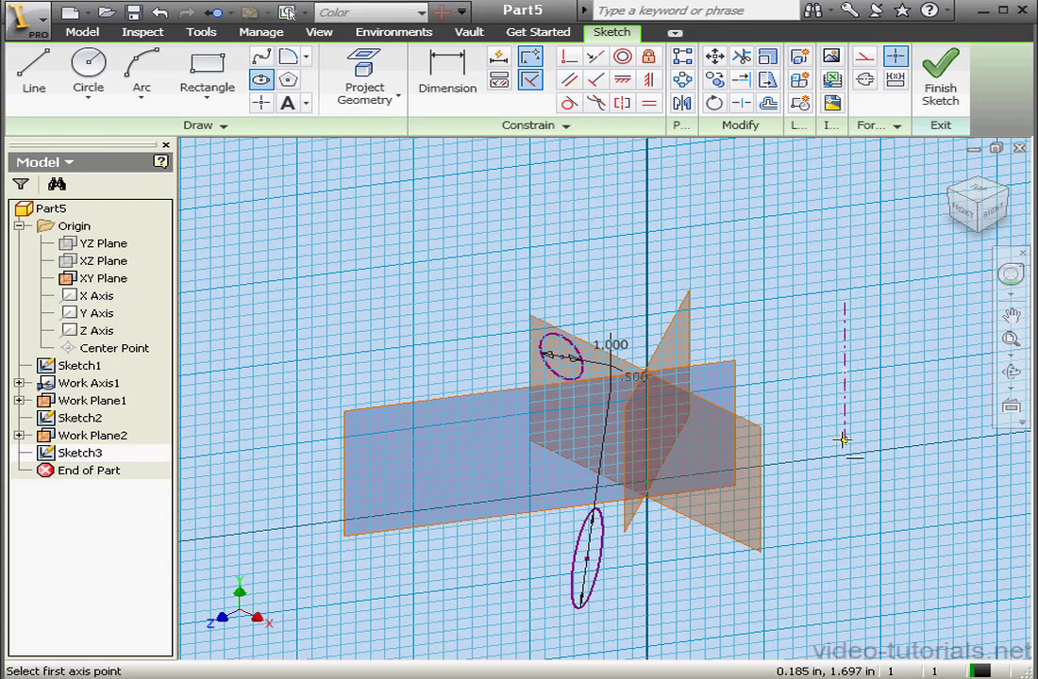
pyautogui.click(845, 439)
pyautogui.click(862, 393)
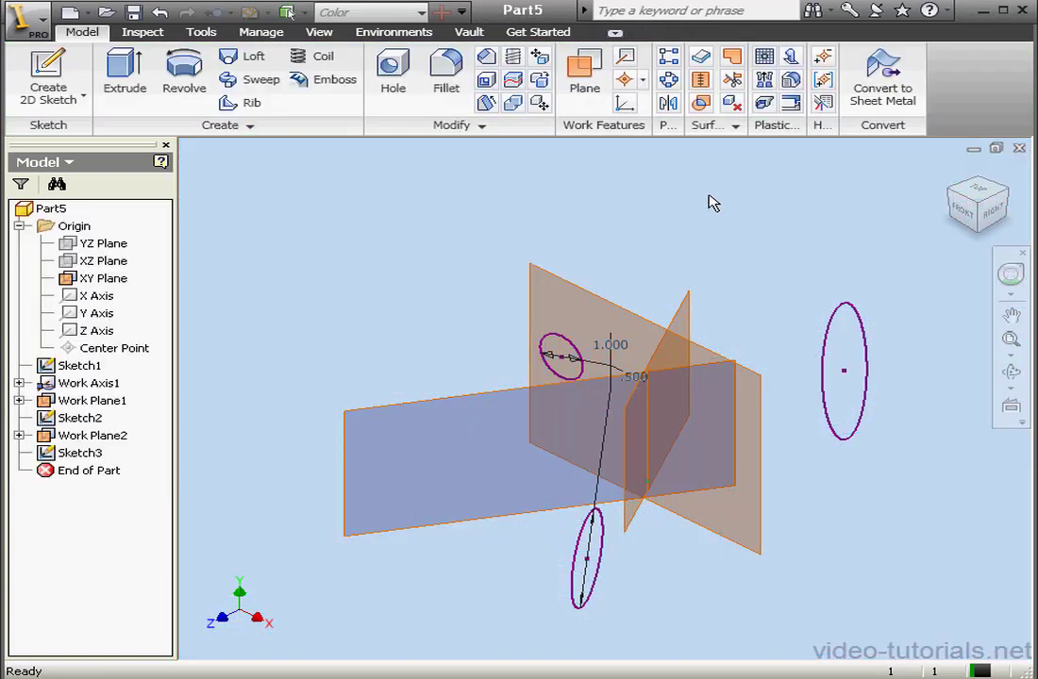
pyautogui.click(83, 437)
# - Hide Work Plane1, Work Plane2 and the XY Plane
pyautogui.keyDown('ctrl'); pyautogui.click(91, 400); pyautogui.keyUp('ctrl')
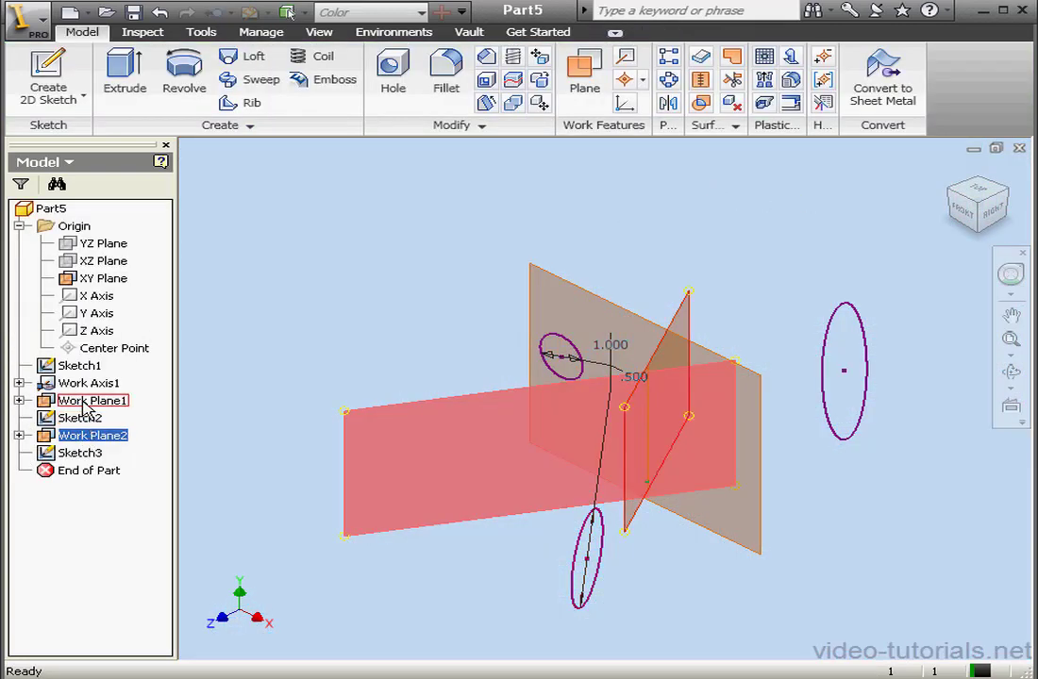
pyautogui.keyDown('ctrl'); pyautogui.click(106, 278); pyautogui.keyUp('ctrl')
pyautogui.rightClick(116, 288)
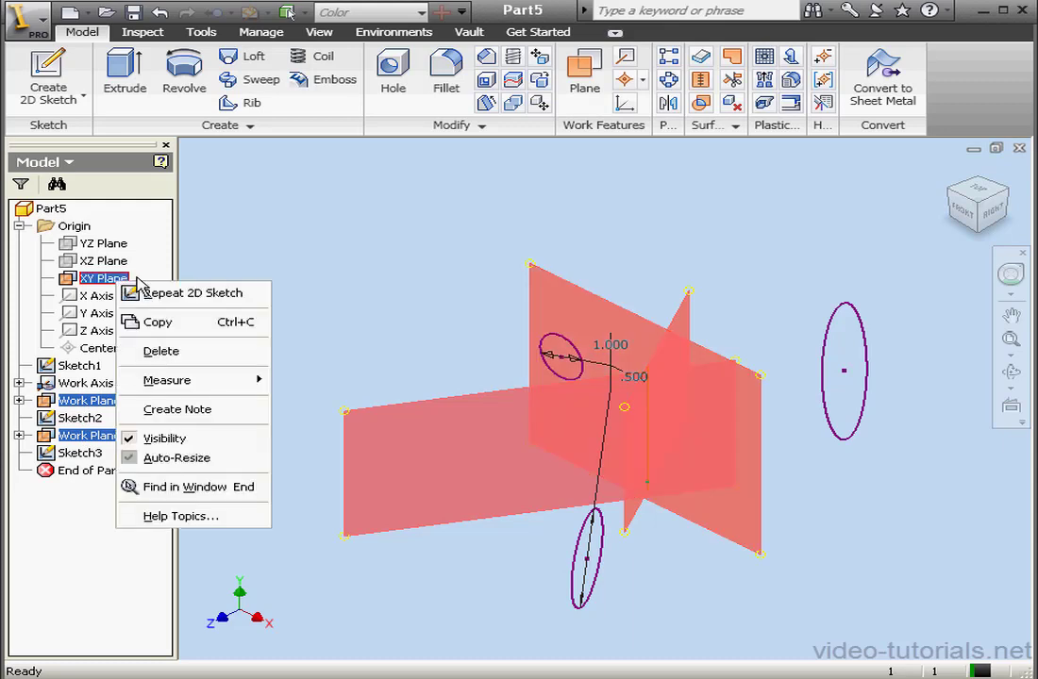
pyautogui.click(170, 437)
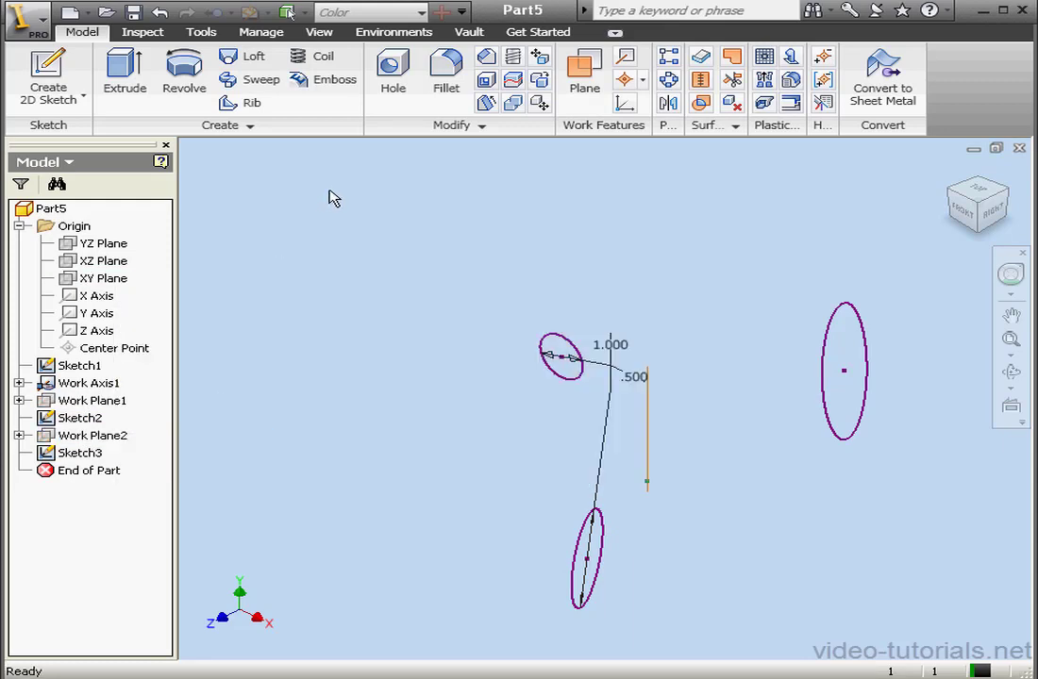
# - Loft a closed-loop ring through Sketch1, Sketch2 and Sketch3
pyautogui.click(246, 57)
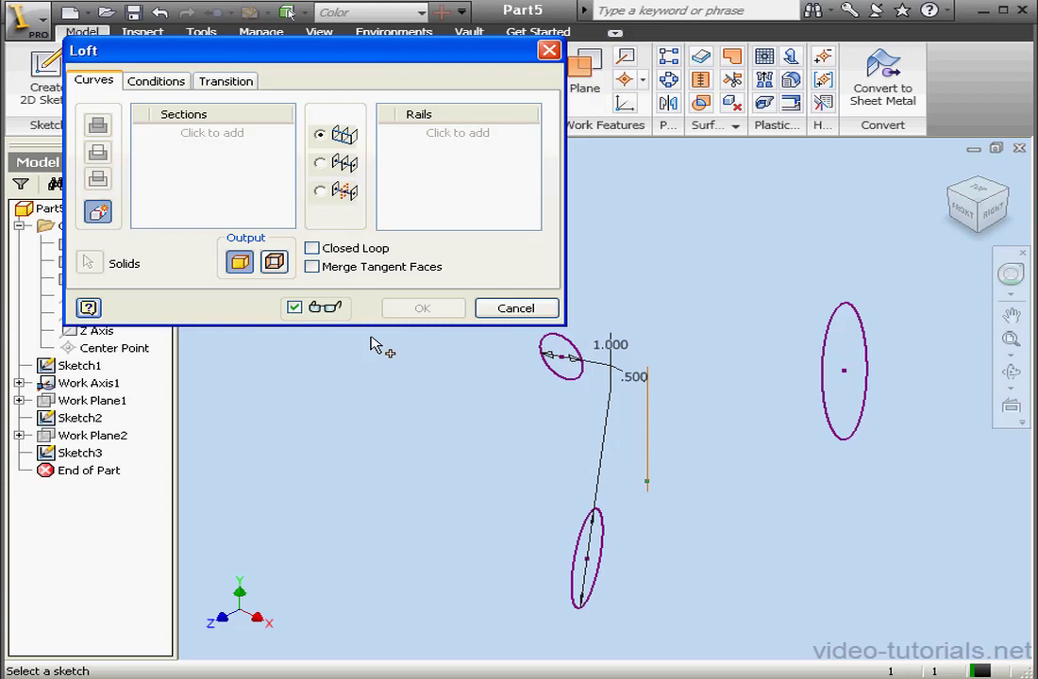
pyautogui.click(222, 148)
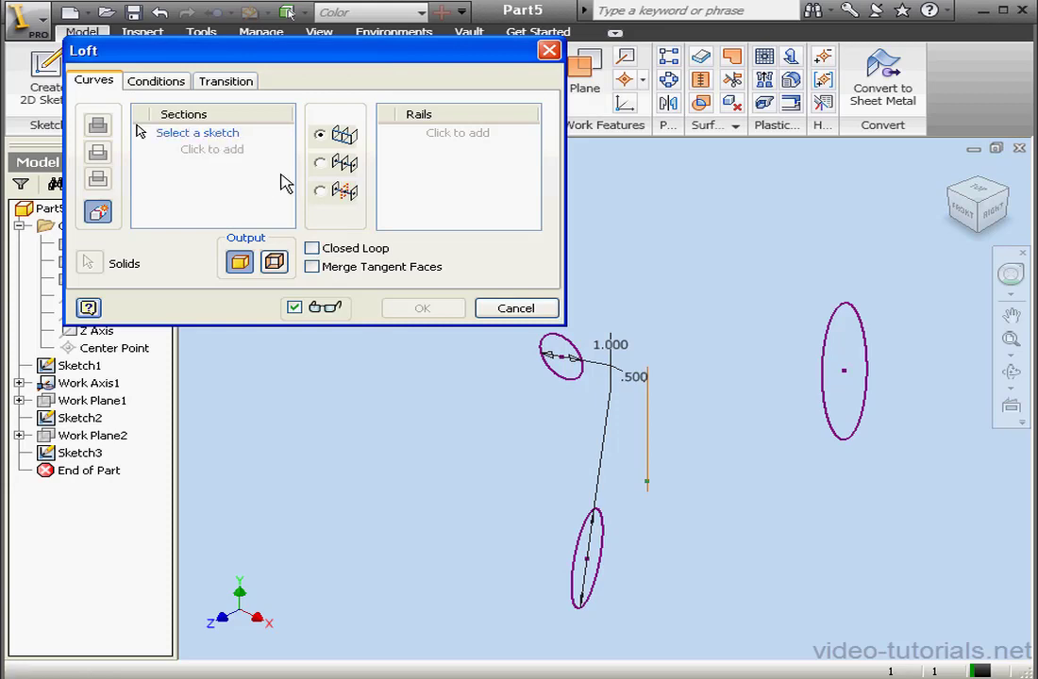
pyautogui.click(582, 359)
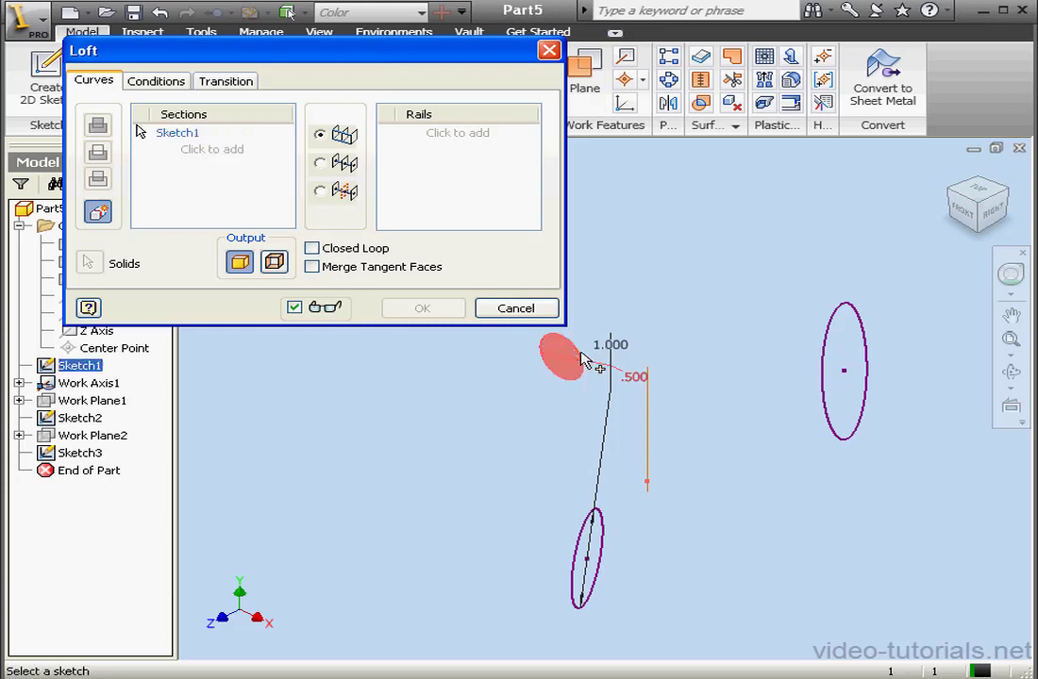
pyautogui.click(591, 539)
pyautogui.click(866, 420)
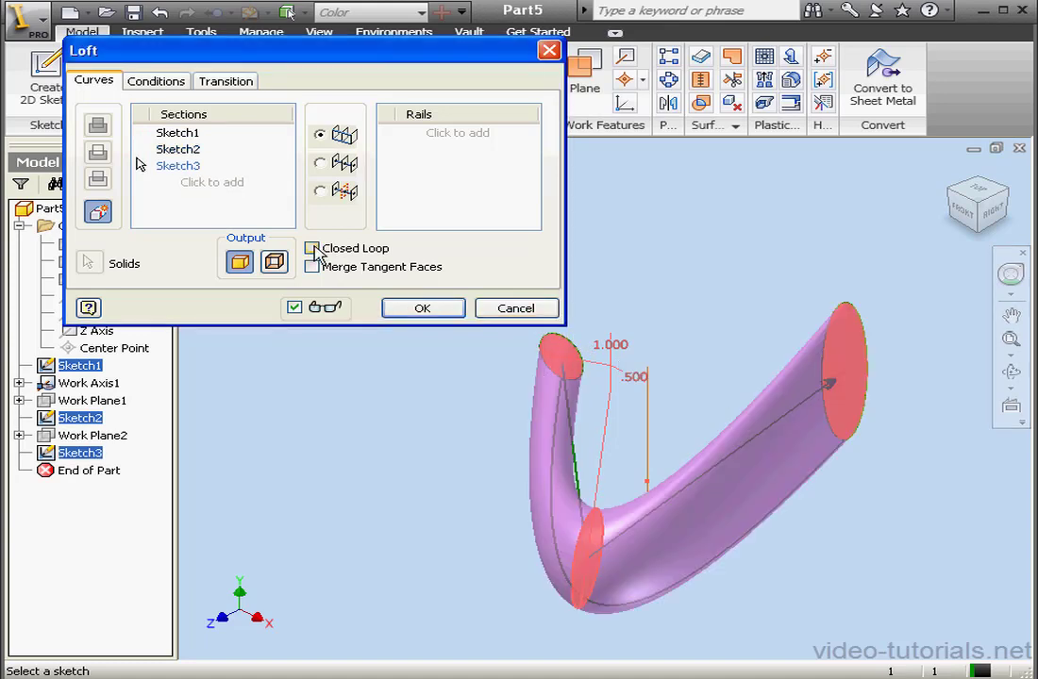
pyautogui.click(423, 314)
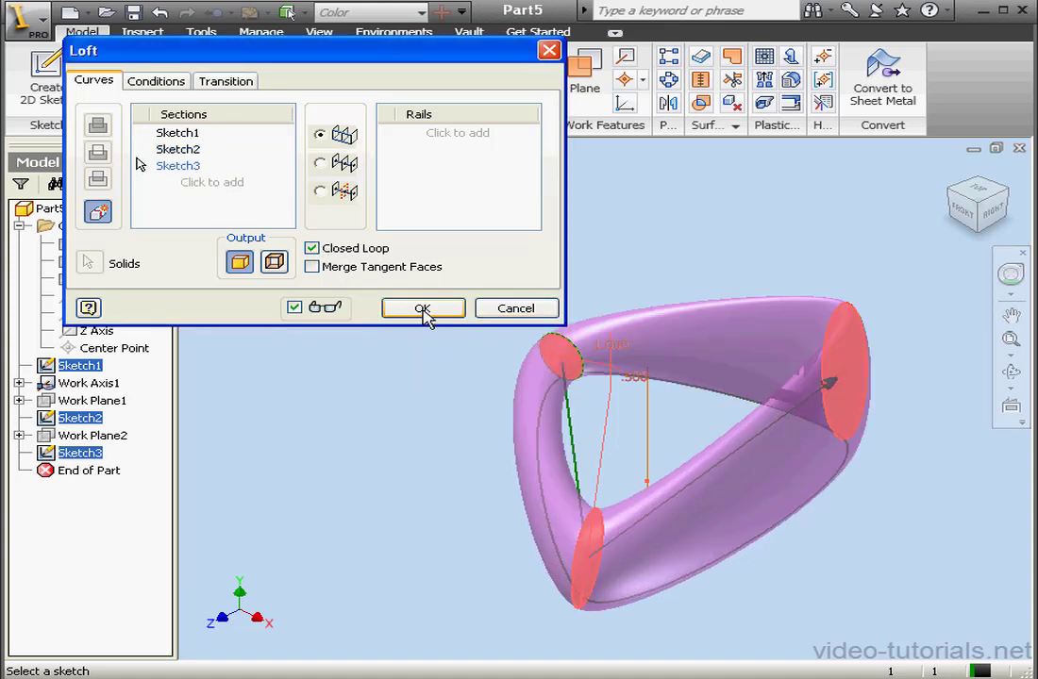
pyautogui.click(1010, 370)
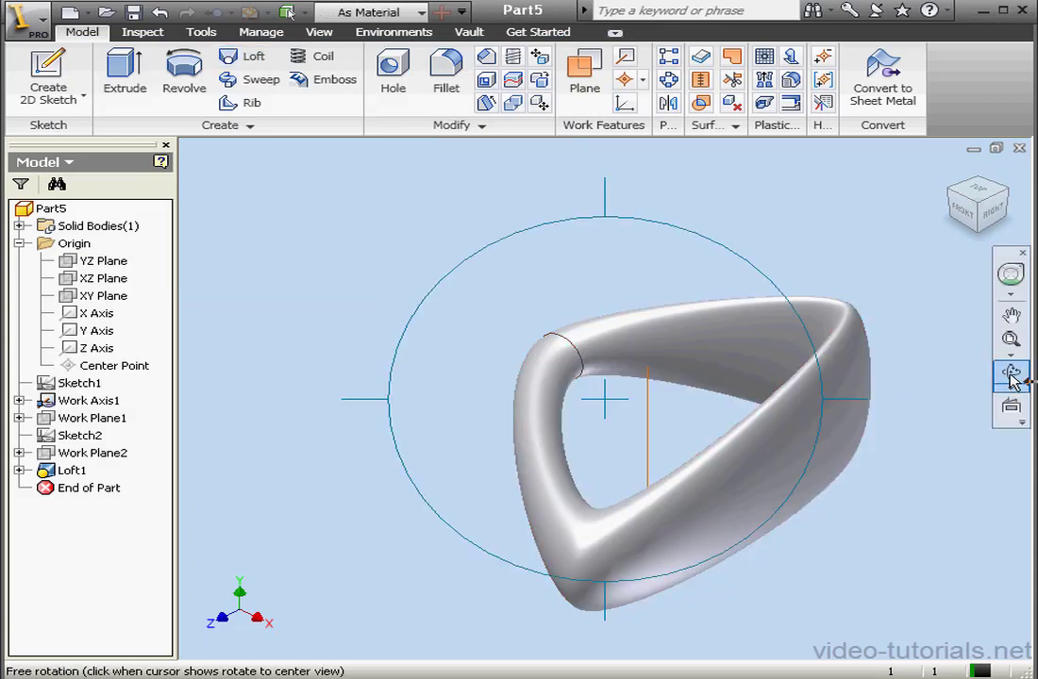
# - Orbit to view the ring face-on, then undo the loft
pyautogui.moveTo(741, 431); pyautogui.dragTo(822, 451)
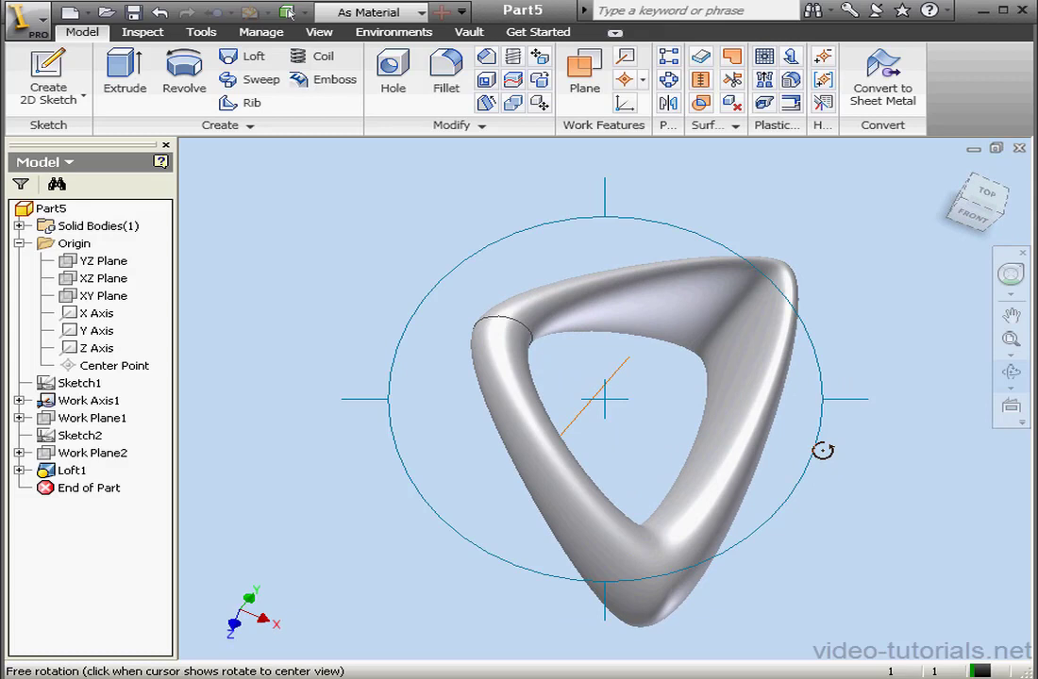
pyautogui.click(1005, 378)
pyautogui.click(159, 12)
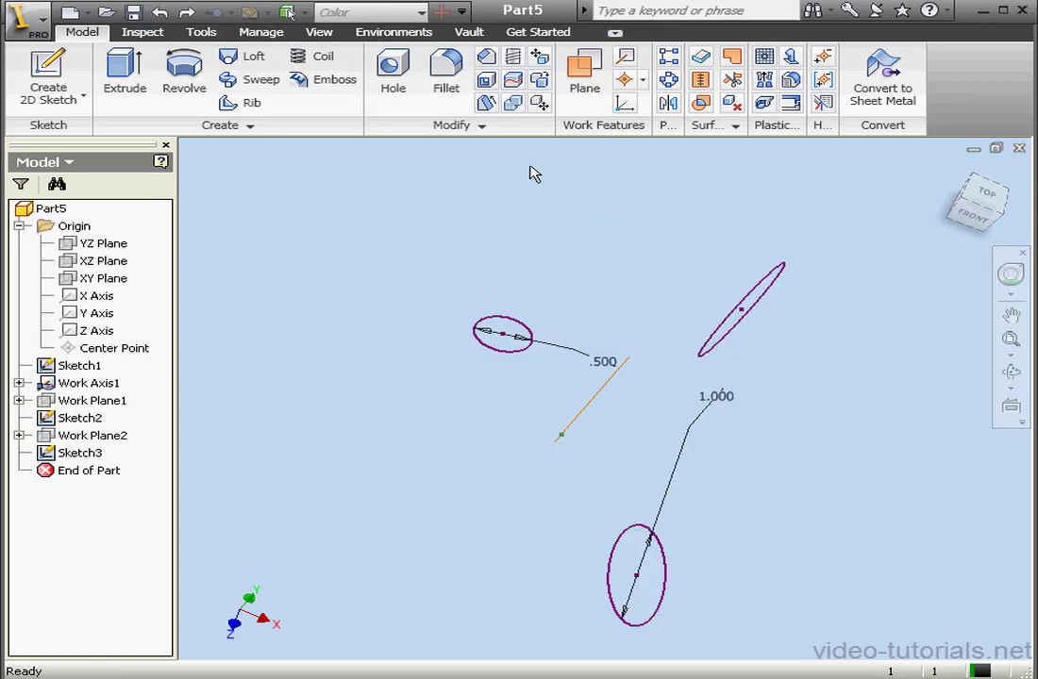
# - Create Work Plane3 through points on the three sketches and start Sketch4 on it
pyautogui.click(582, 71)
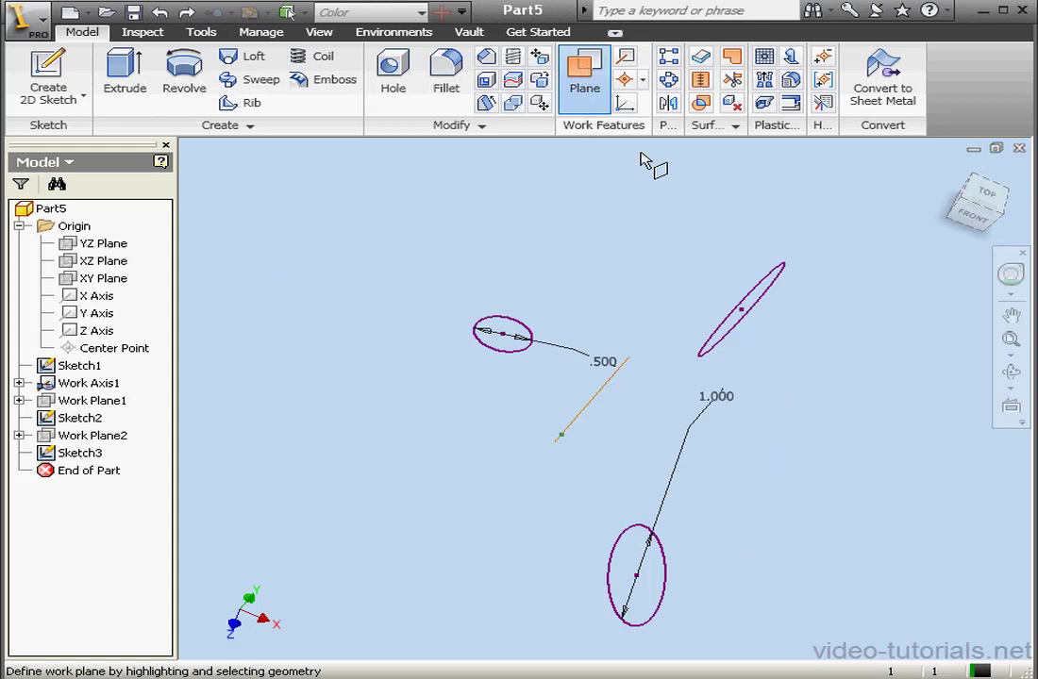
pyautogui.click(743, 311)
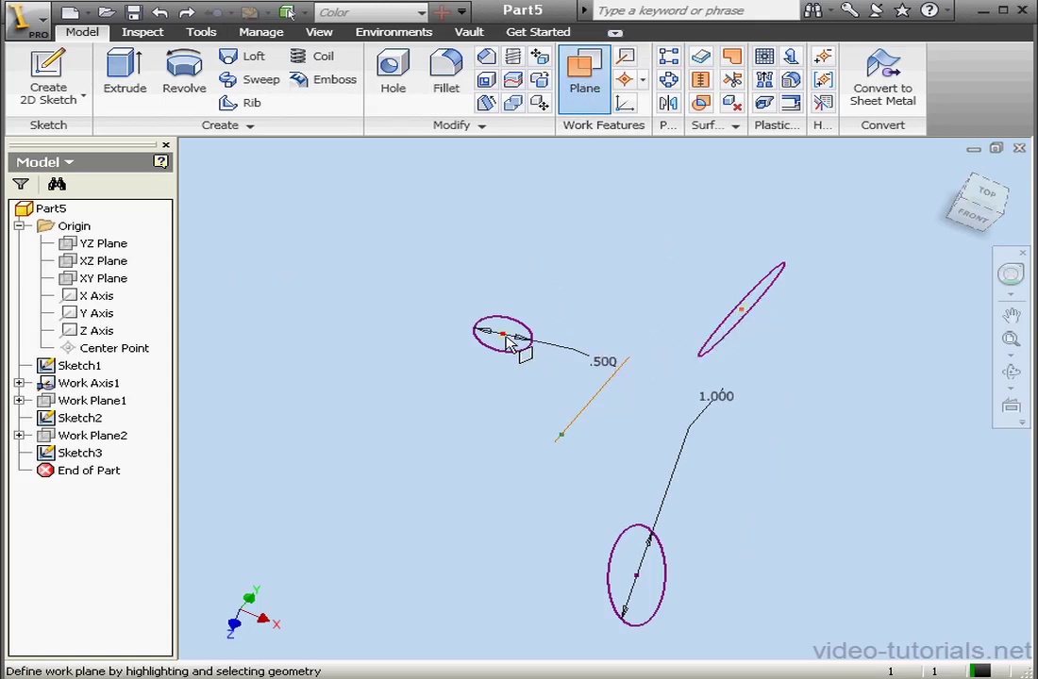
pyautogui.click(503, 335)
pyautogui.click(637, 574)
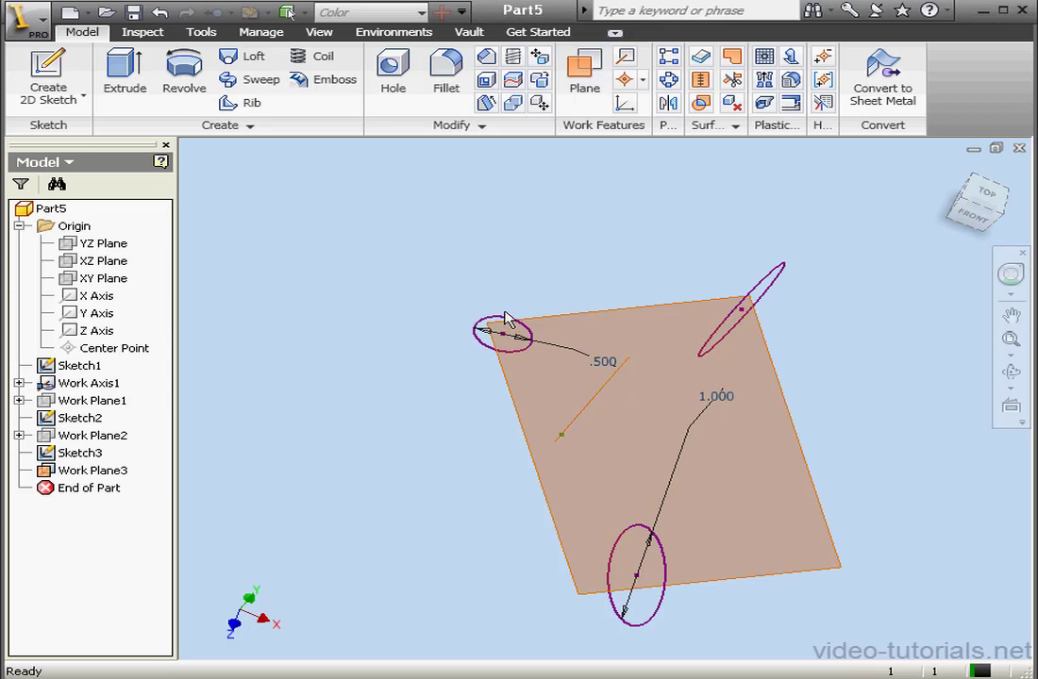
pyautogui.click(56, 77)
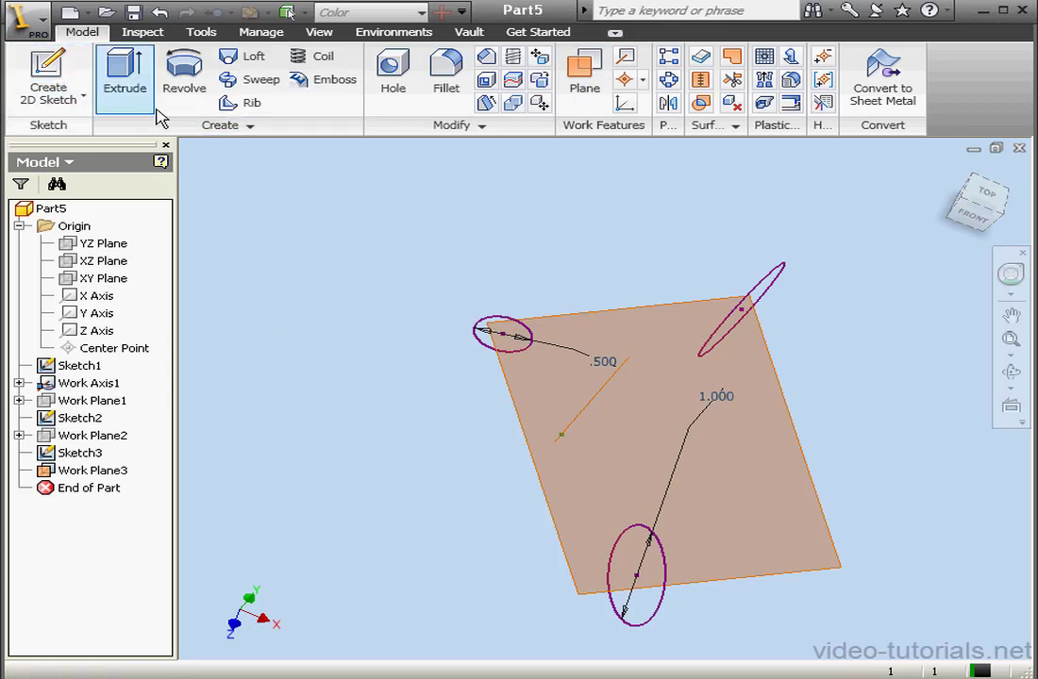
pyautogui.click(793, 441)
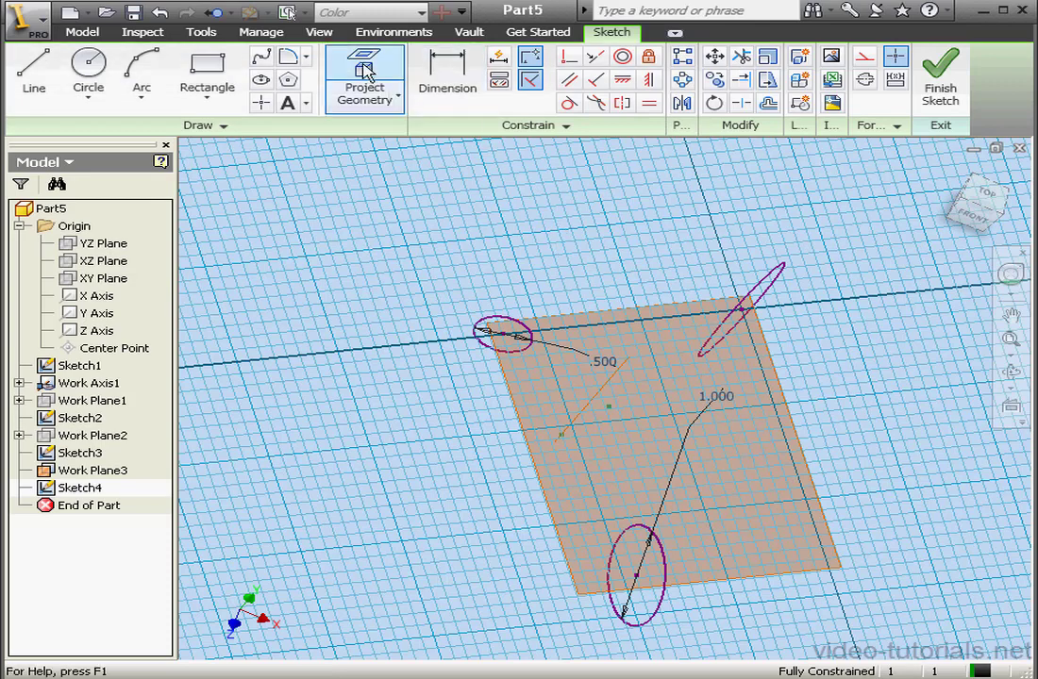
# - Project existing geometry into Sketch4 and draw a circle near the plane's middle
pyautogui.click(364, 81)
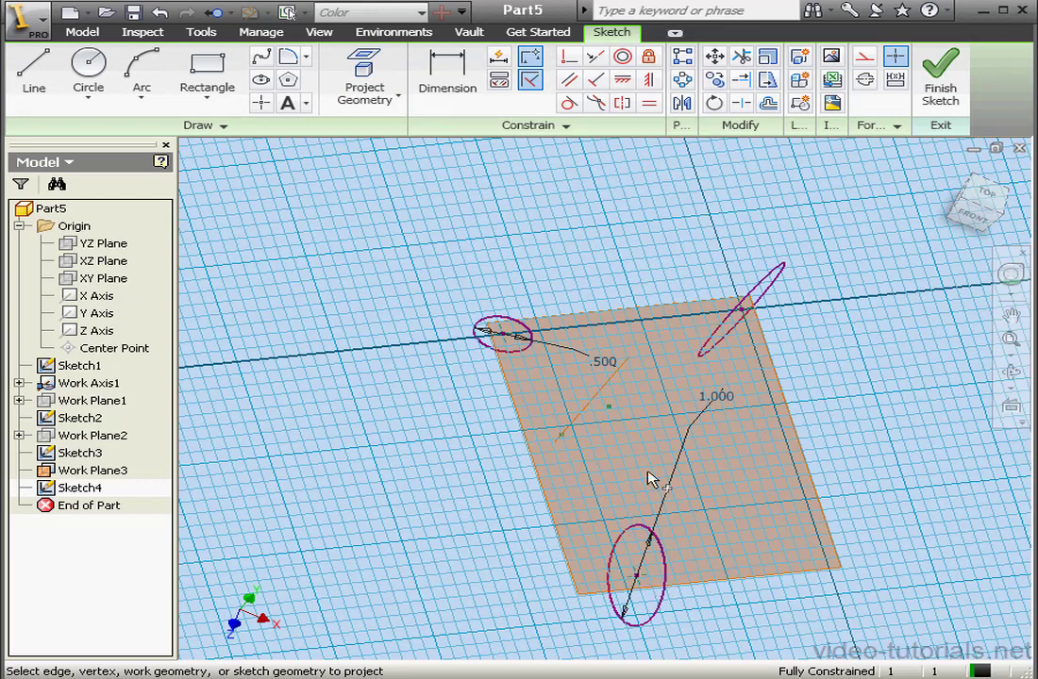
pyautogui.rightClick(600, 234)
pyautogui.click(647, 239)
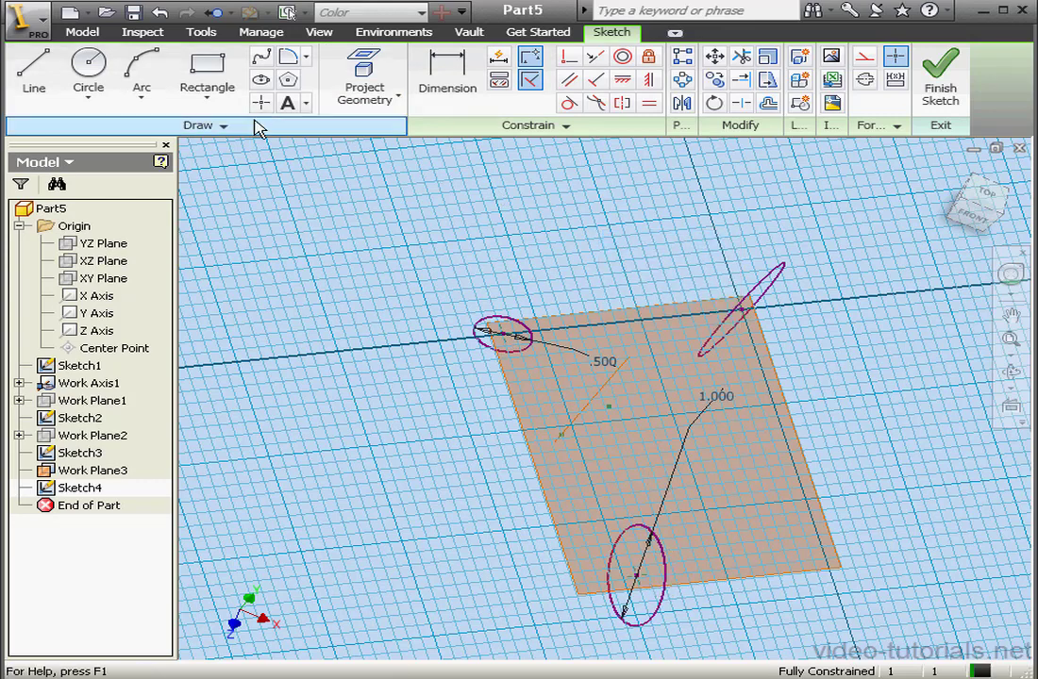
pyautogui.click(89, 68)
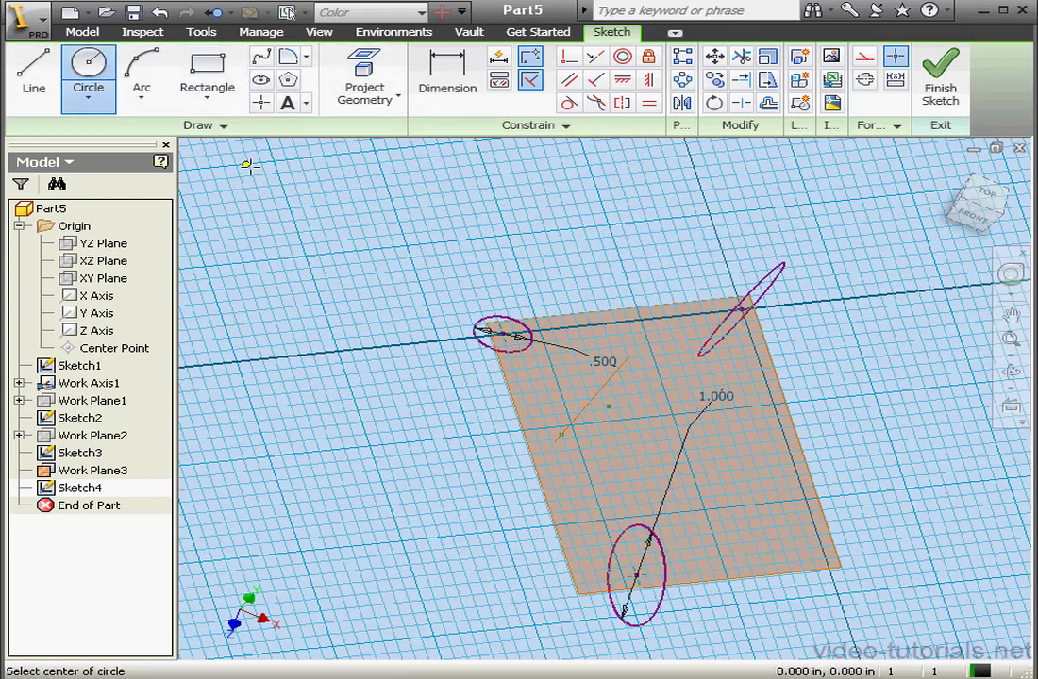
pyautogui.click(620, 386)
pyautogui.click(666, 397)
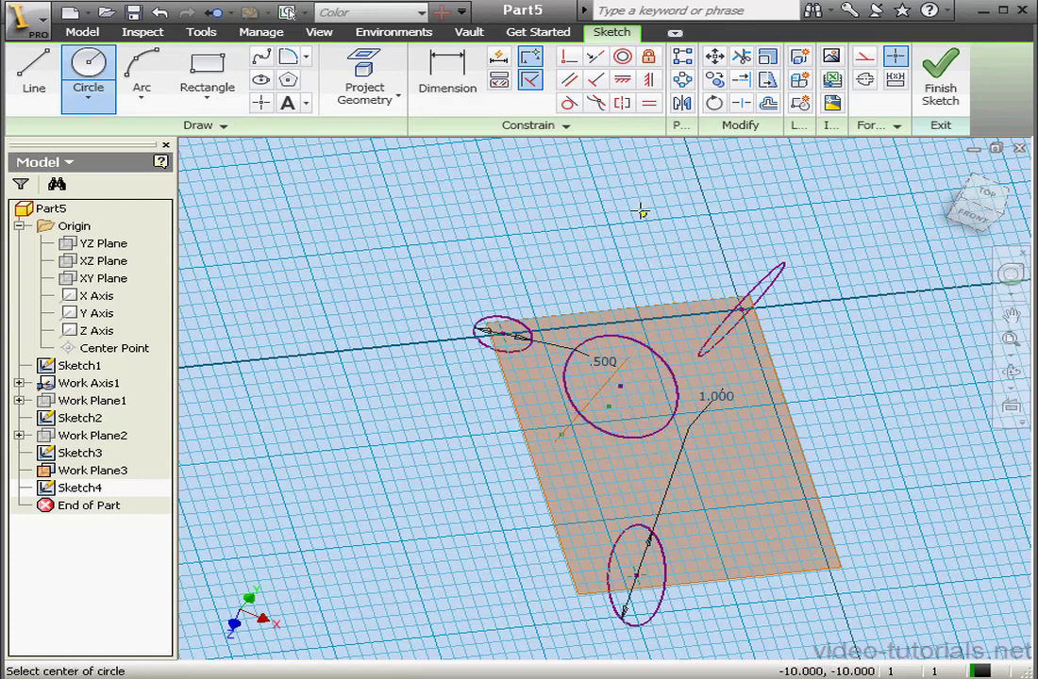
# - Constrain the circle to the top, tilted and bottom ellipses until fully constrained
pyautogui.click(568, 56)
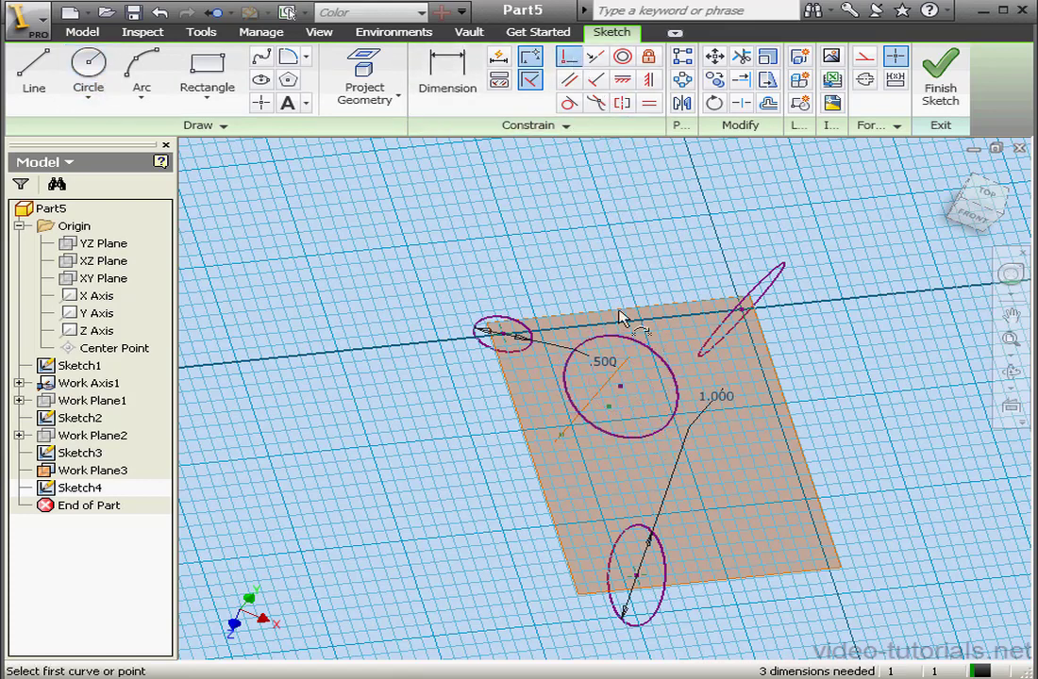
pyautogui.click(620, 338)
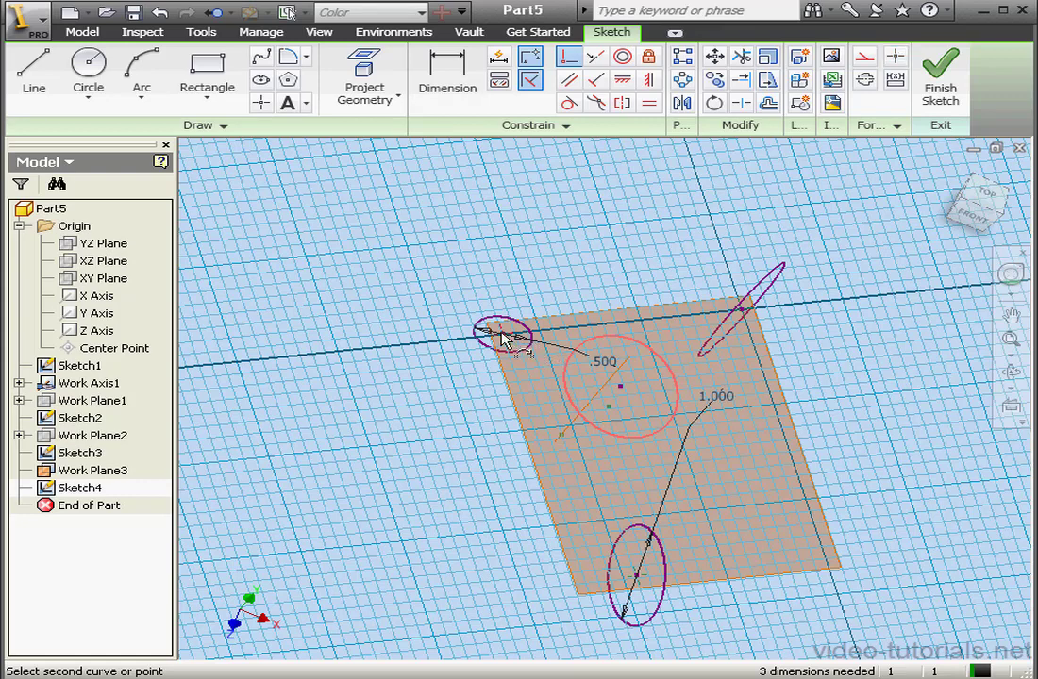
pyautogui.click(501, 337)
pyautogui.click(611, 341)
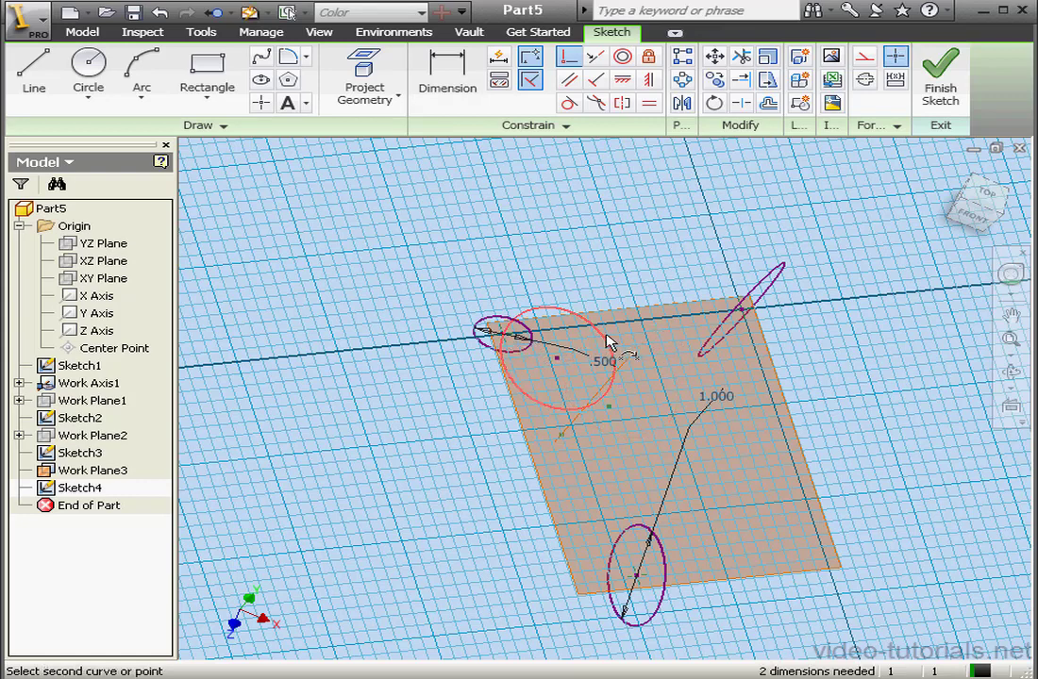
pyautogui.click(743, 318)
pyautogui.click(677, 429)
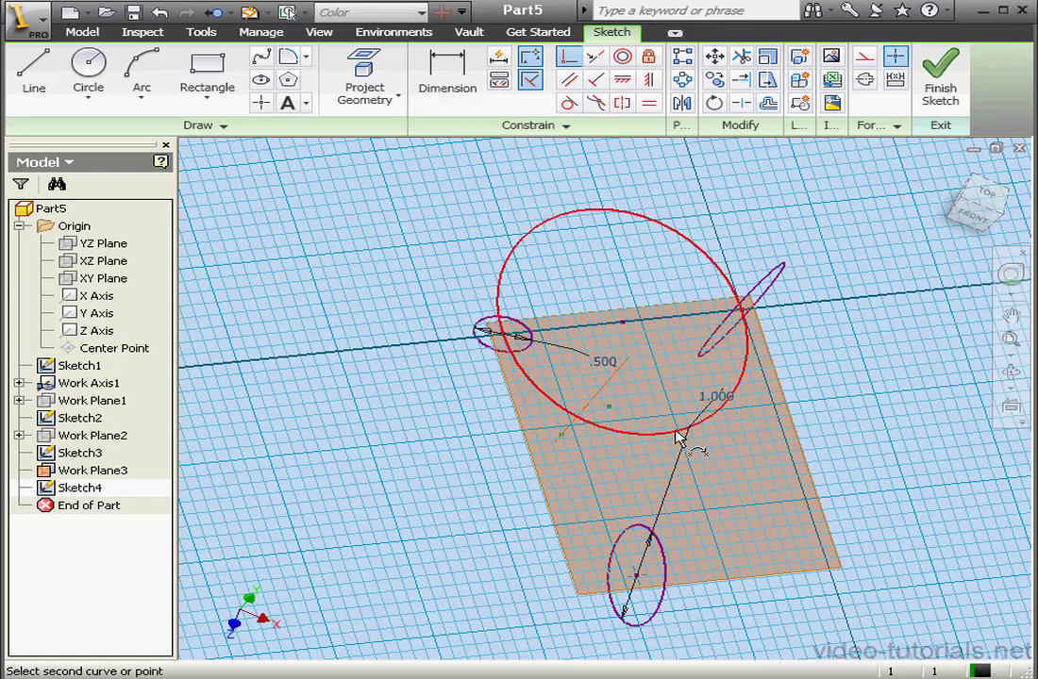
pyautogui.click(639, 575)
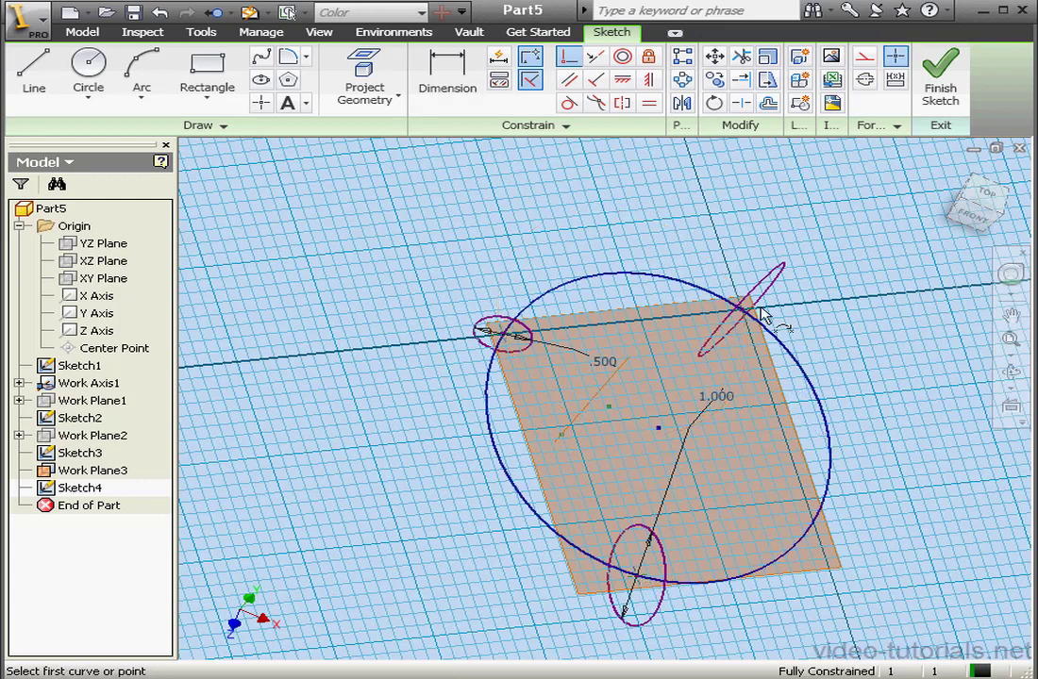
# - Finish the center-line sketch and turn off Work Plane3 visibility
pyautogui.click(941, 87)
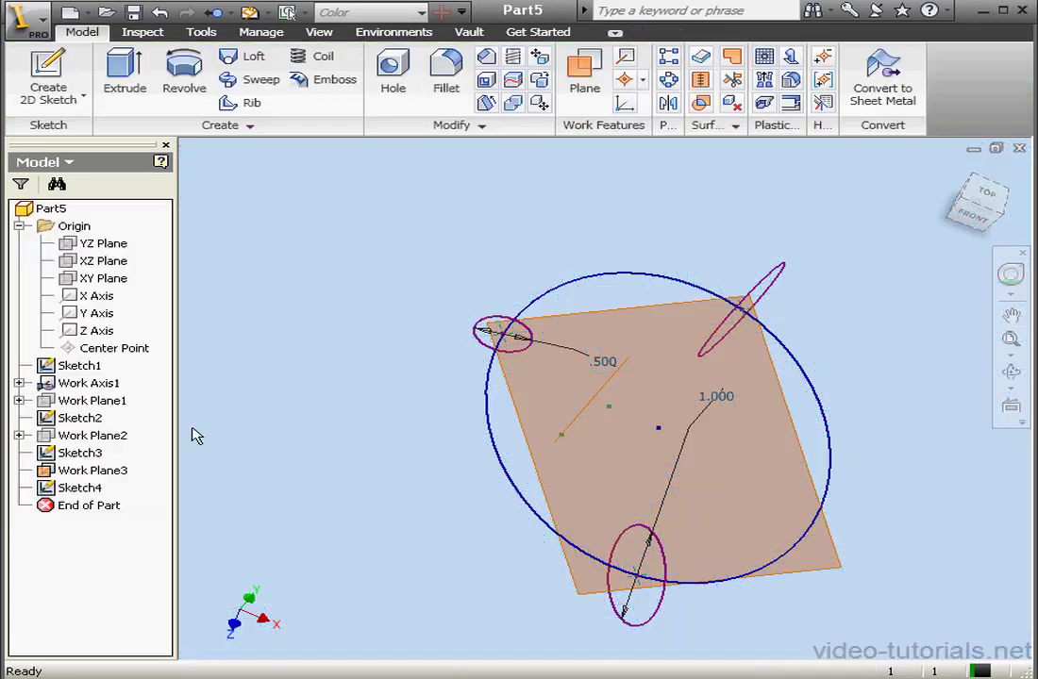
pyautogui.rightClick(84, 470)
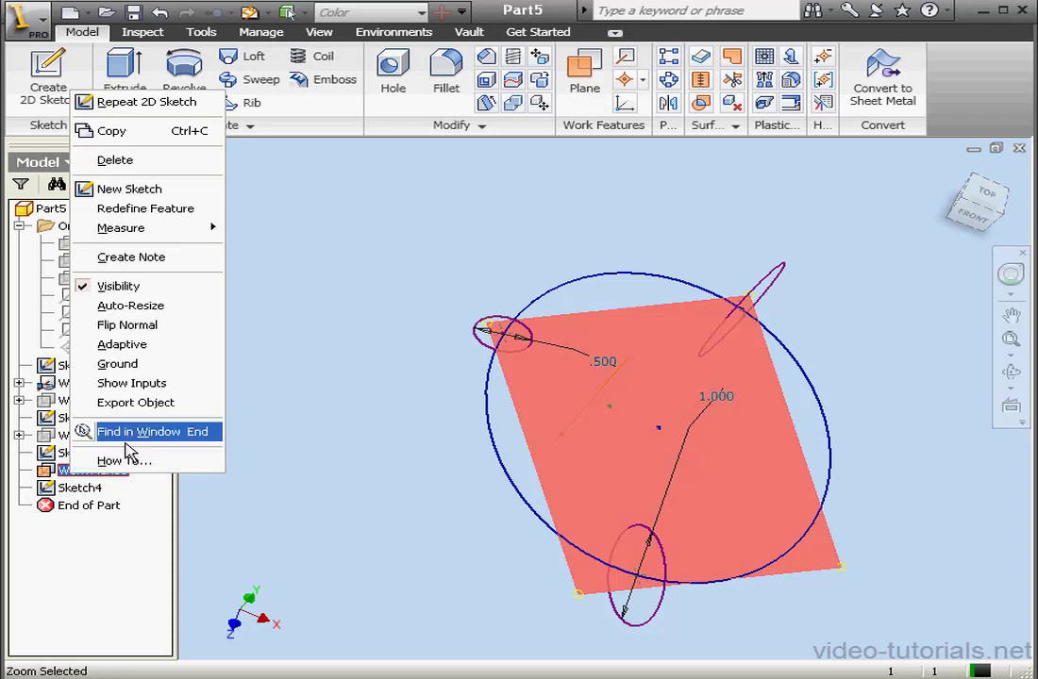
pyautogui.click(132, 288)
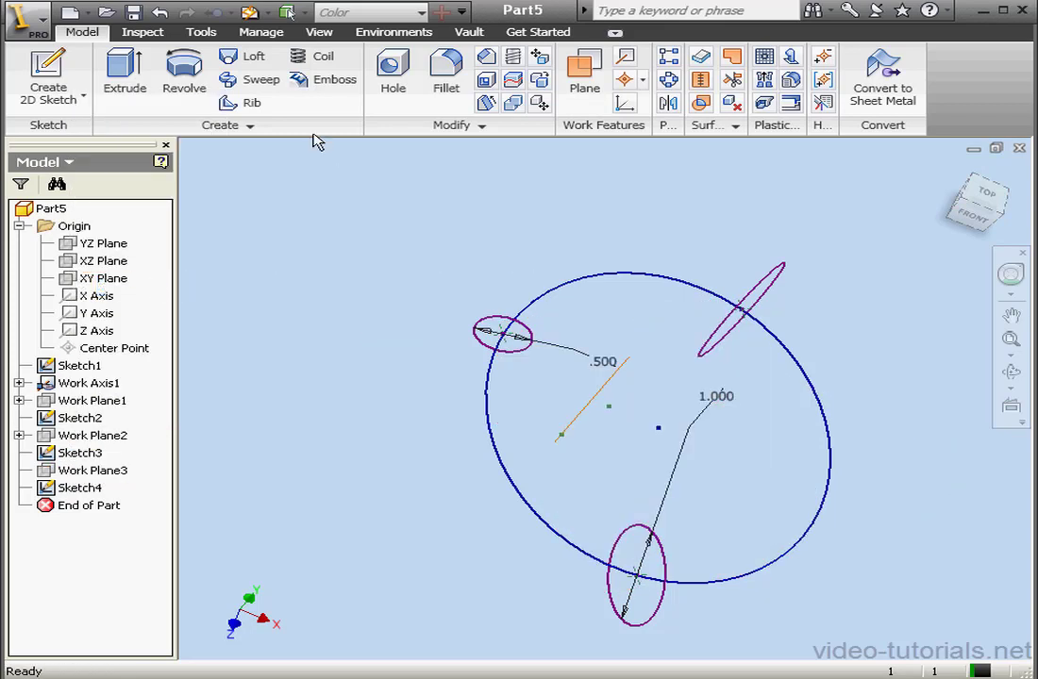
# - Start a loft with Sketch1, the bottom ellipse Sketch2 and tilted ellipse Sketch3 as sections
pyautogui.click(247, 58)
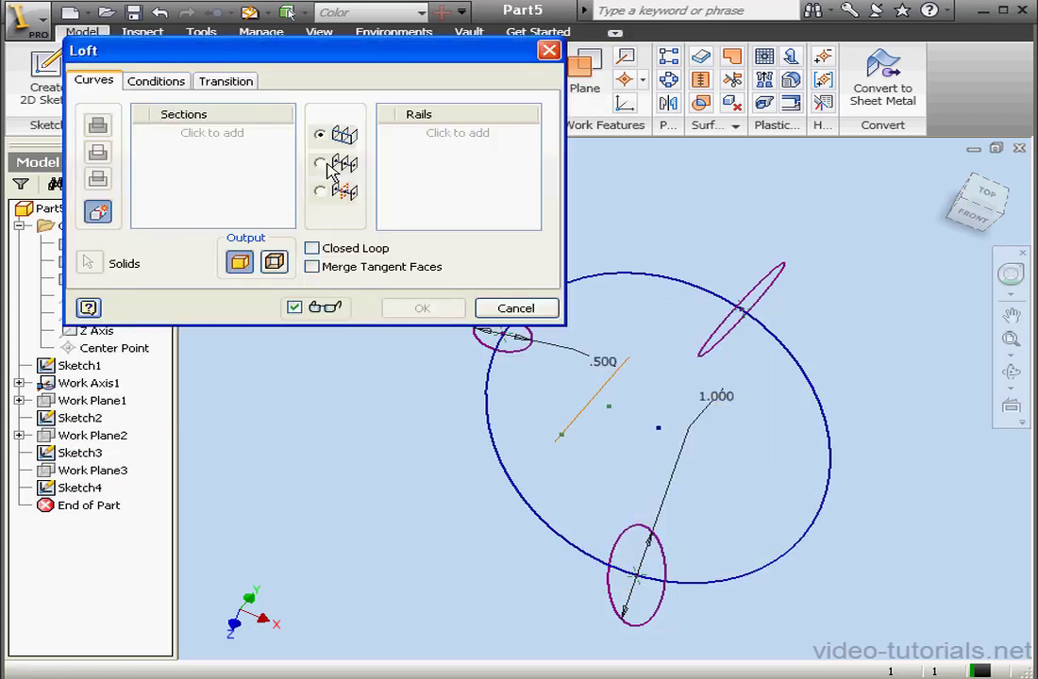
pyautogui.click(224, 140)
pyautogui.click(528, 366)
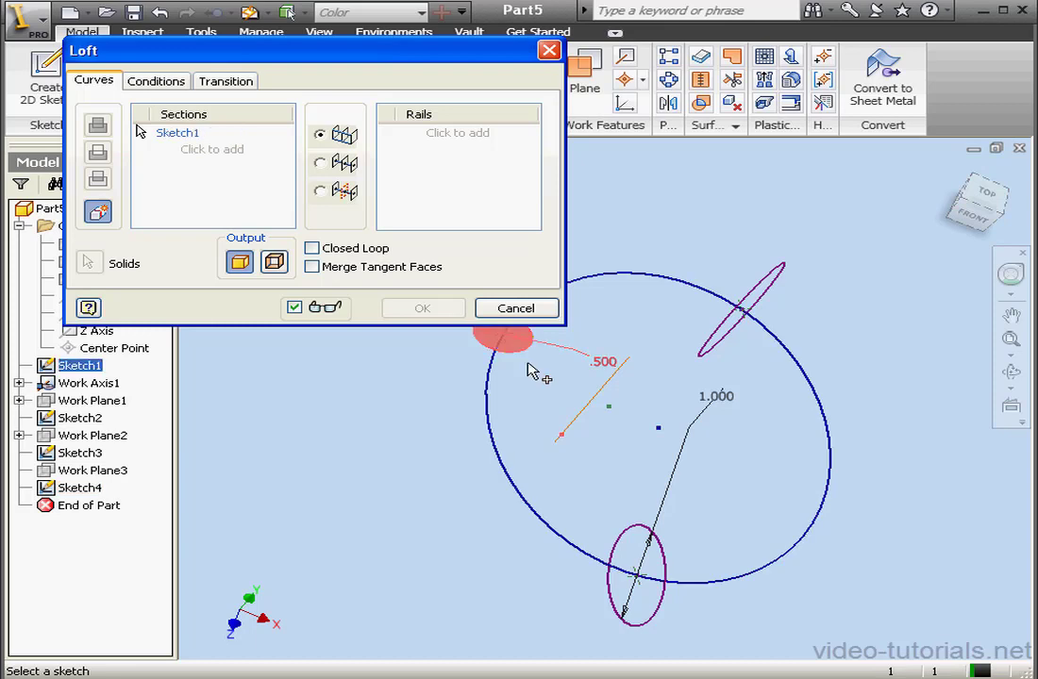
pyautogui.click(212, 150)
pyautogui.click(640, 620)
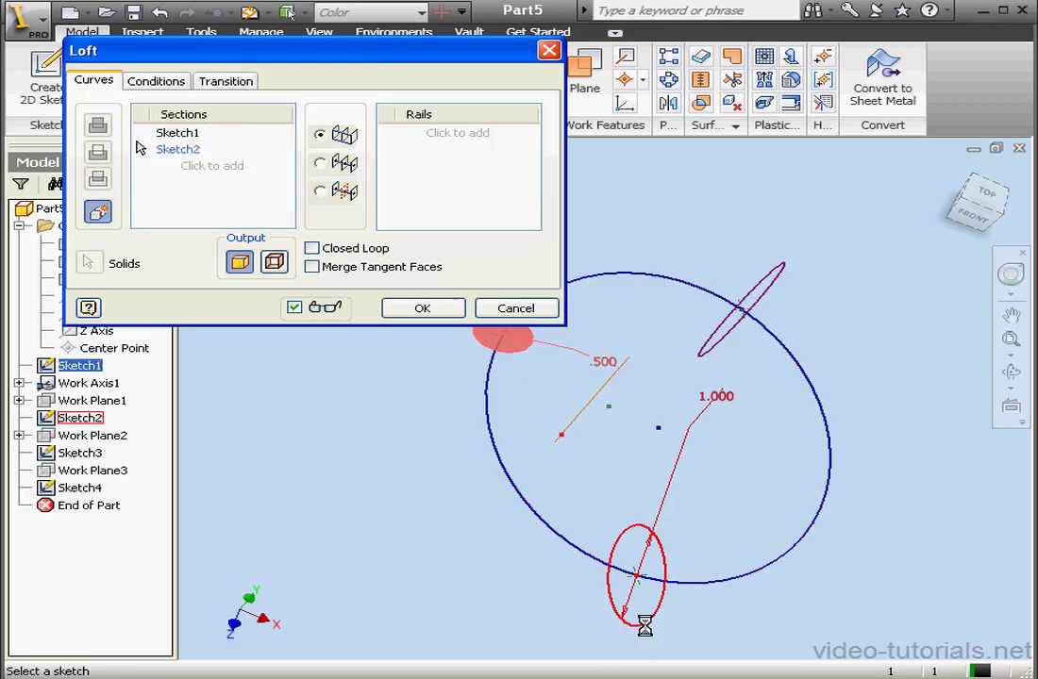
pyautogui.click(211, 165)
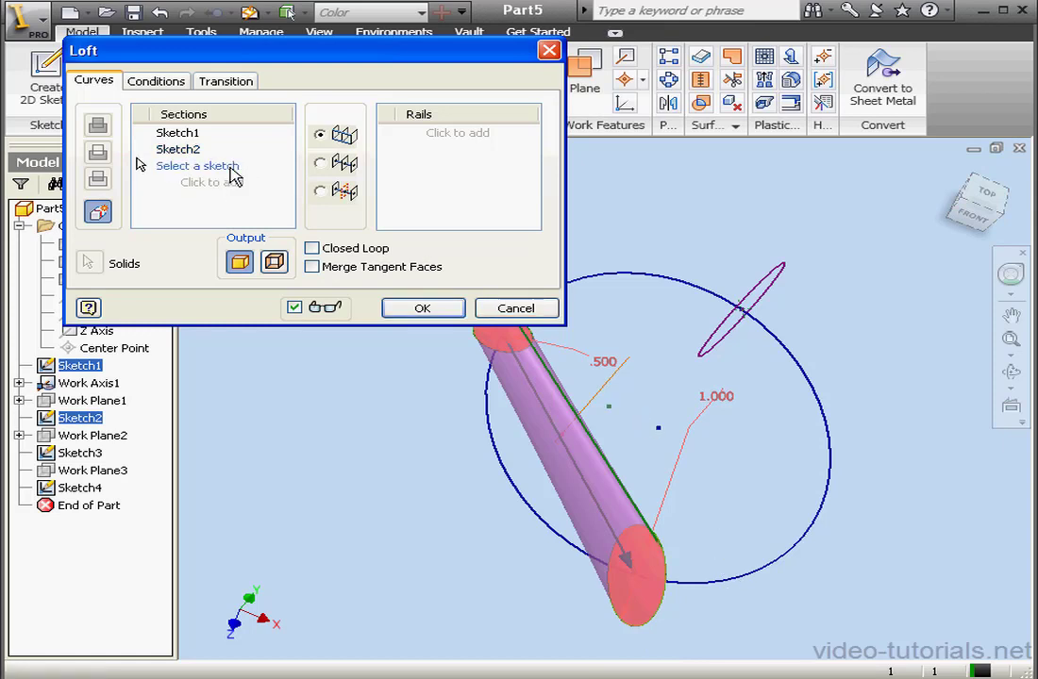
pyautogui.click(775, 288)
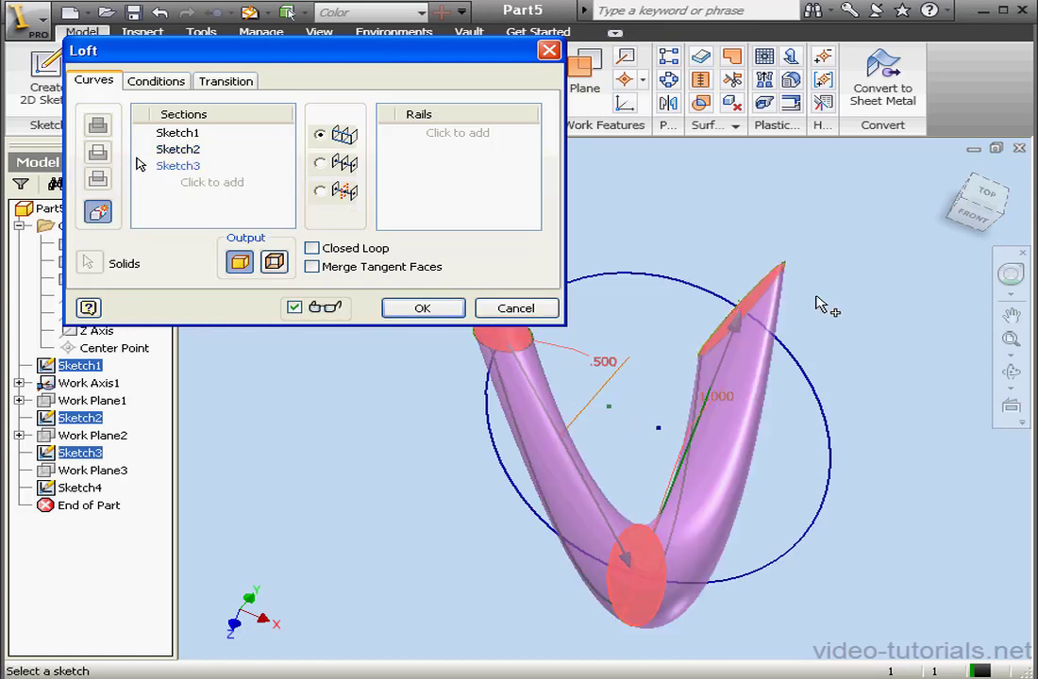
# - Set the loft to Center Line mode using the Sketch4 circle, with Closed Loop enabled
pyautogui.click(321, 163)
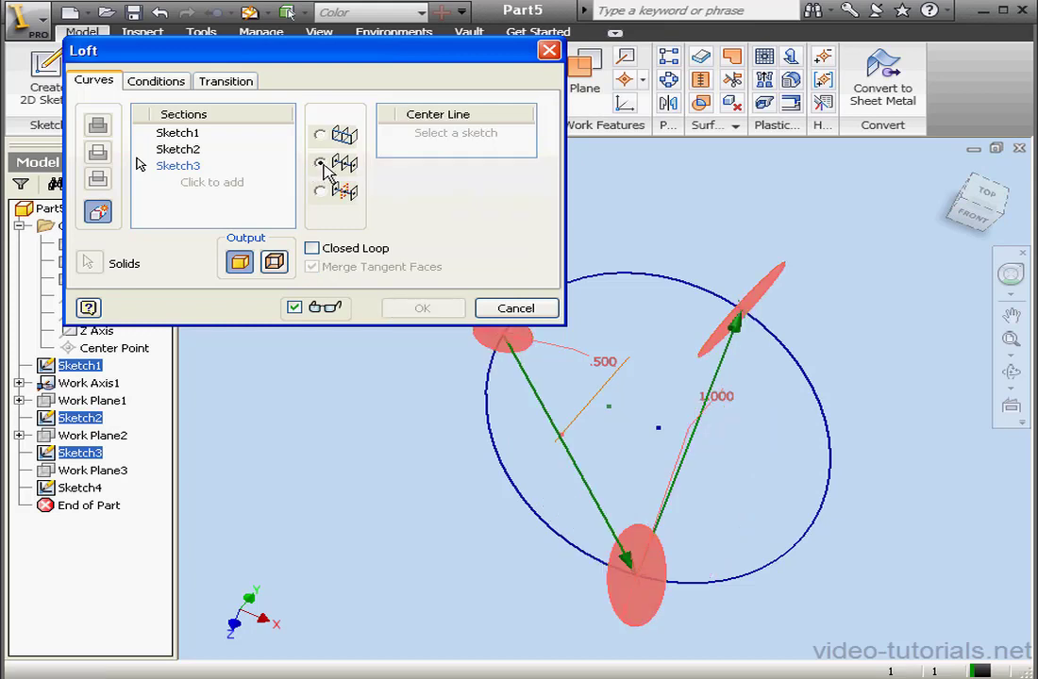
pyautogui.click(788, 355)
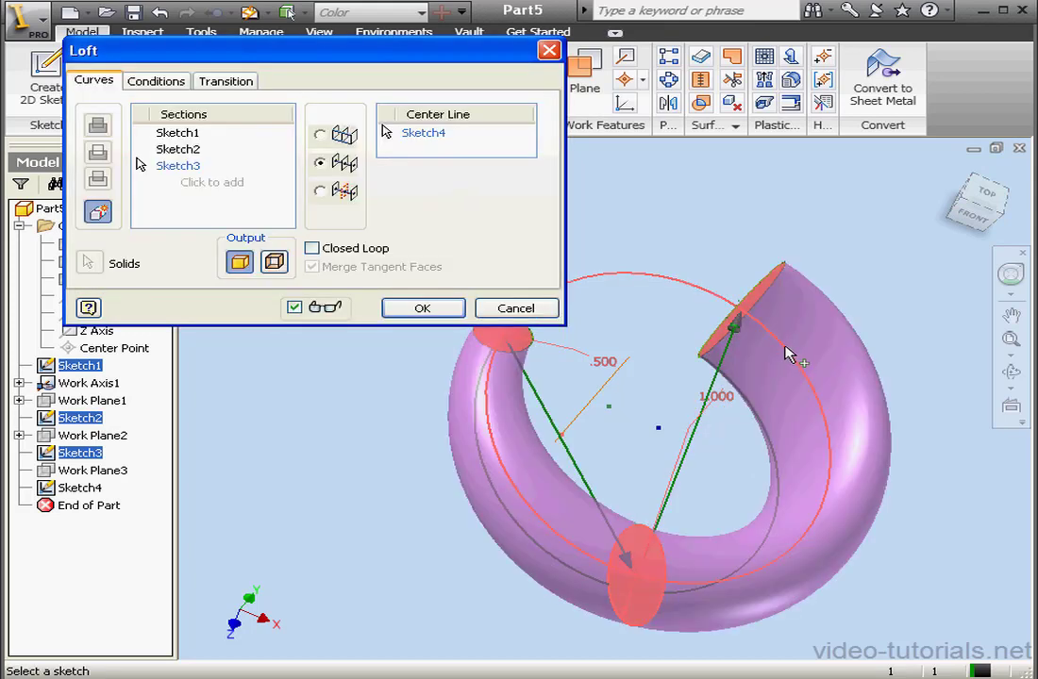
pyautogui.click(311, 248)
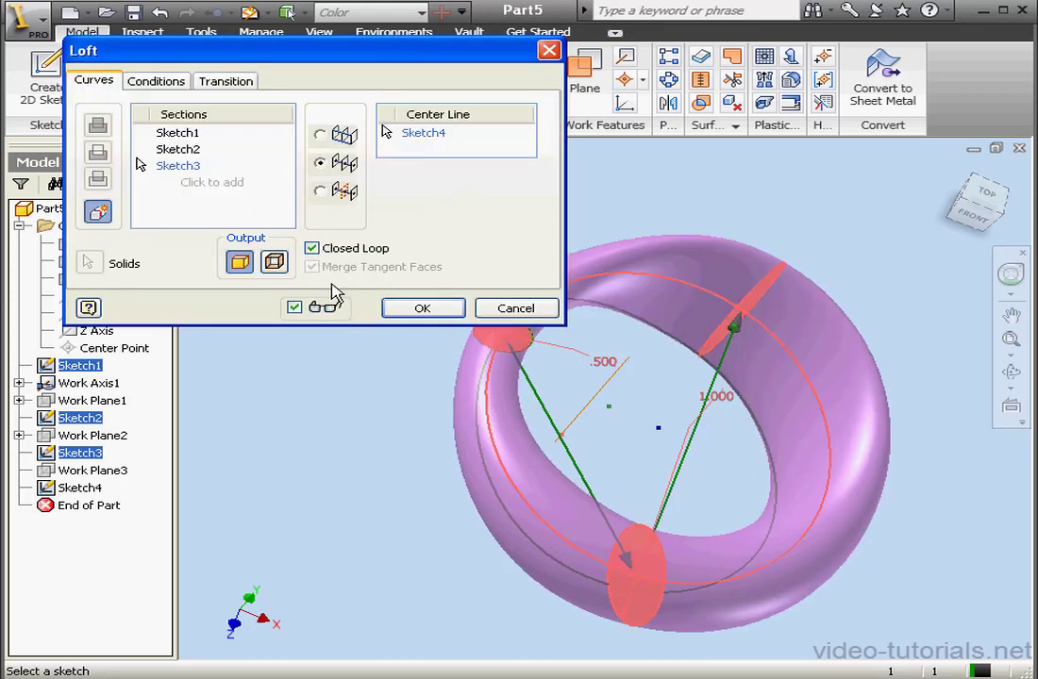
# - Confirm the closed-loop loft and free-orbit the resulting ring to inspect it
pyautogui.click(441, 318)
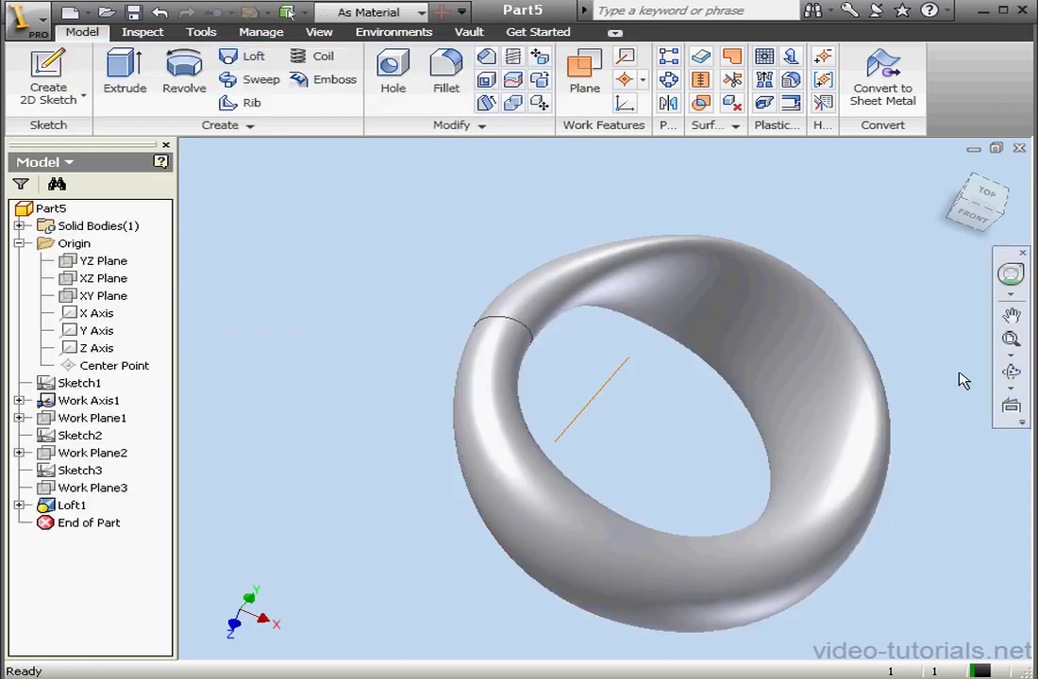
pyautogui.click(1010, 371)
pyautogui.moveTo(799, 389); pyautogui.dragTo(725, 449)
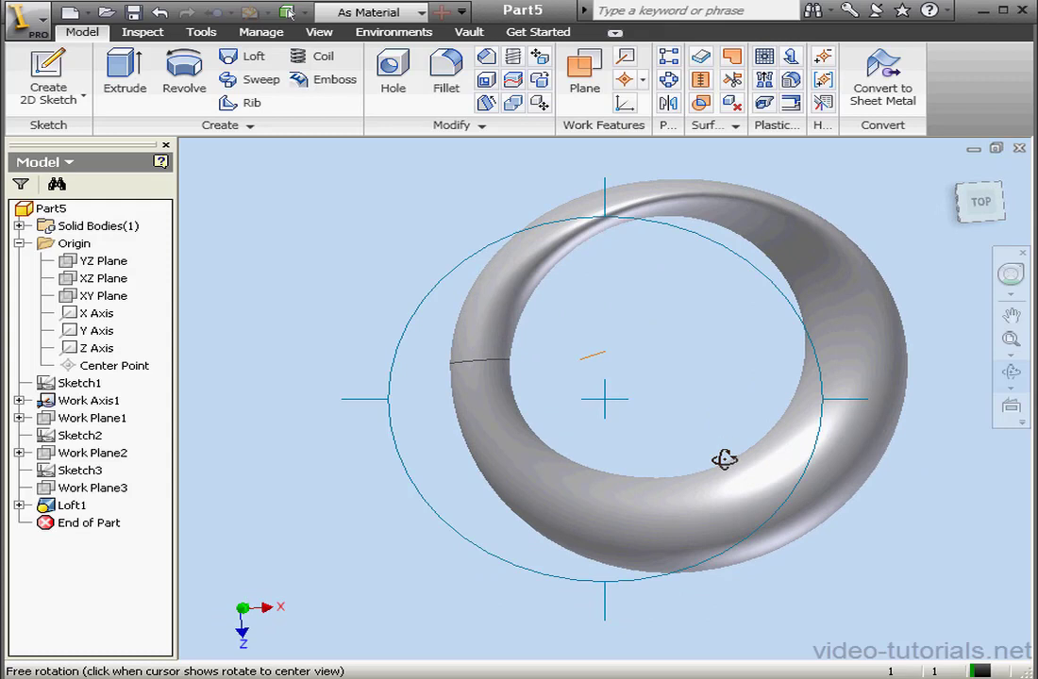